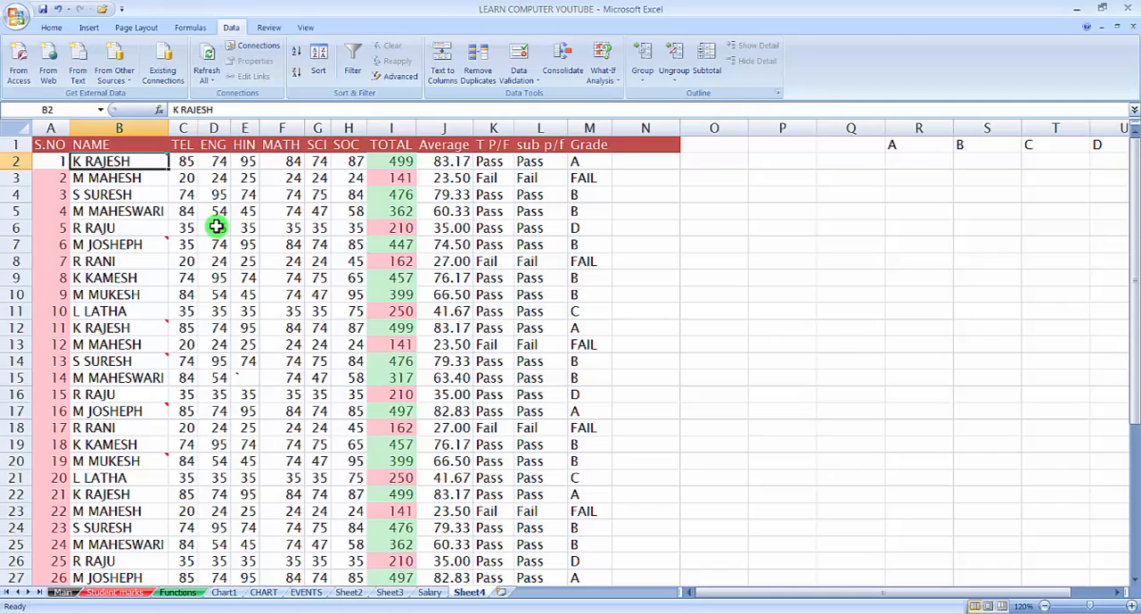
left_click(184, 145)
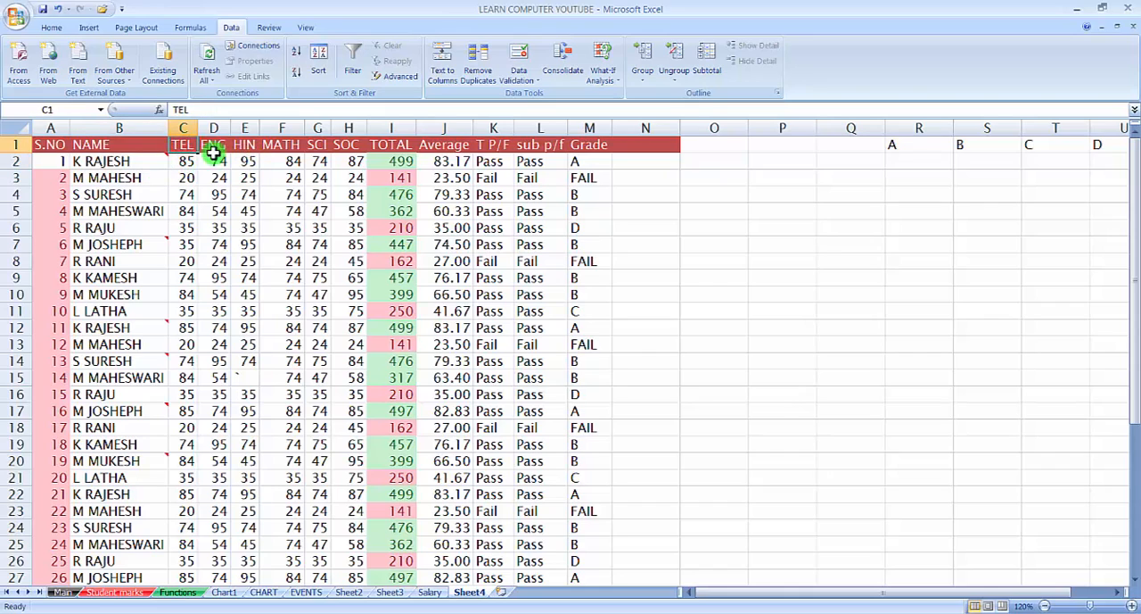
left_click_drag(186, 145, 348, 147)
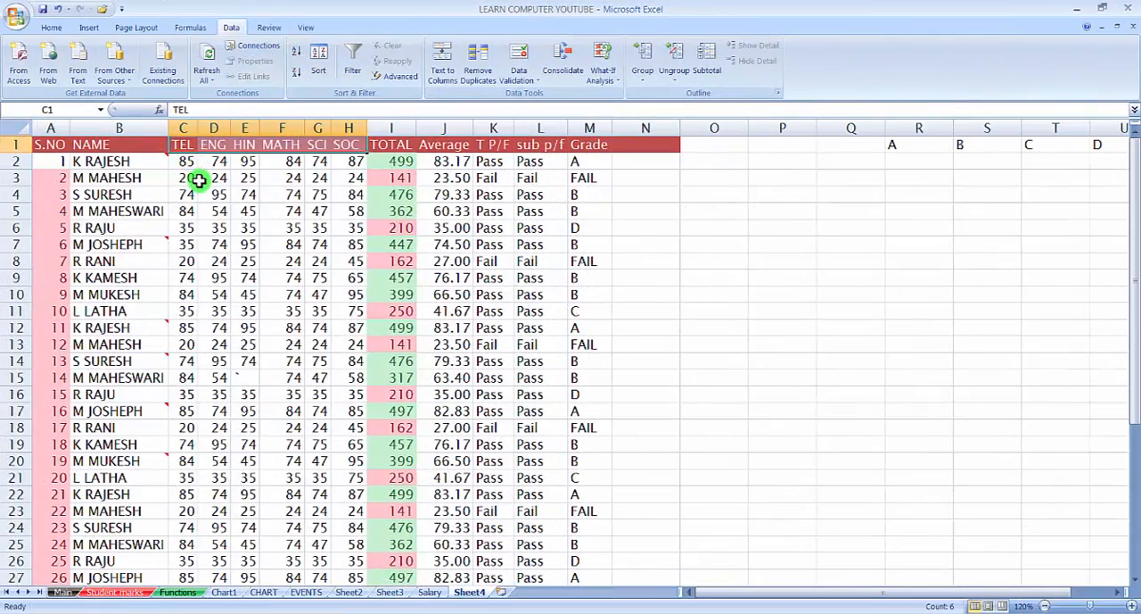
left_click(198, 178)
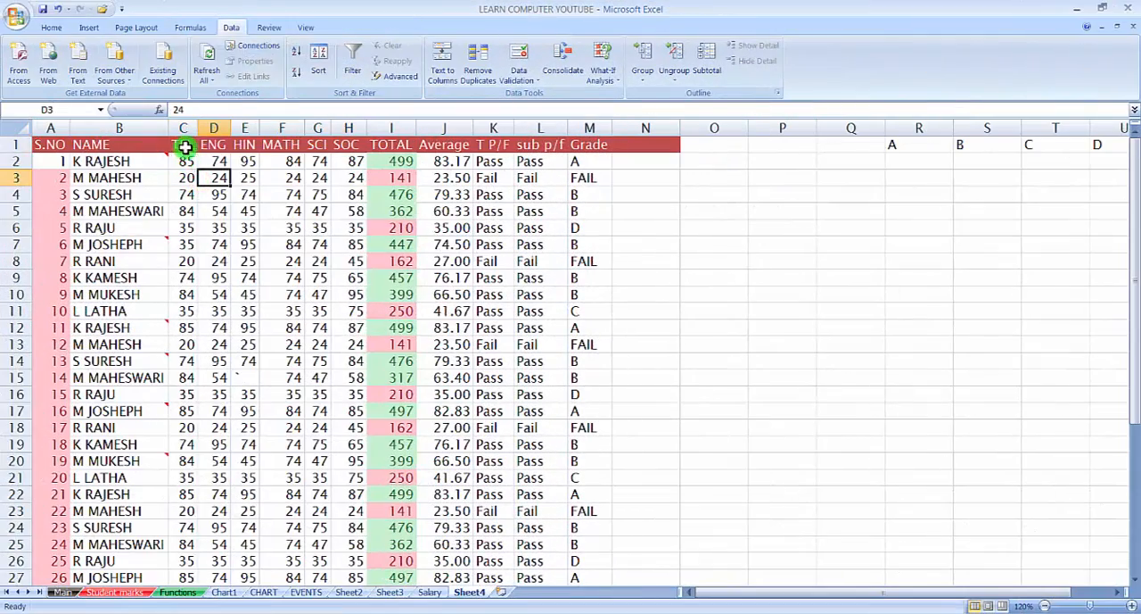
left_click_drag(179, 146, 344, 152)
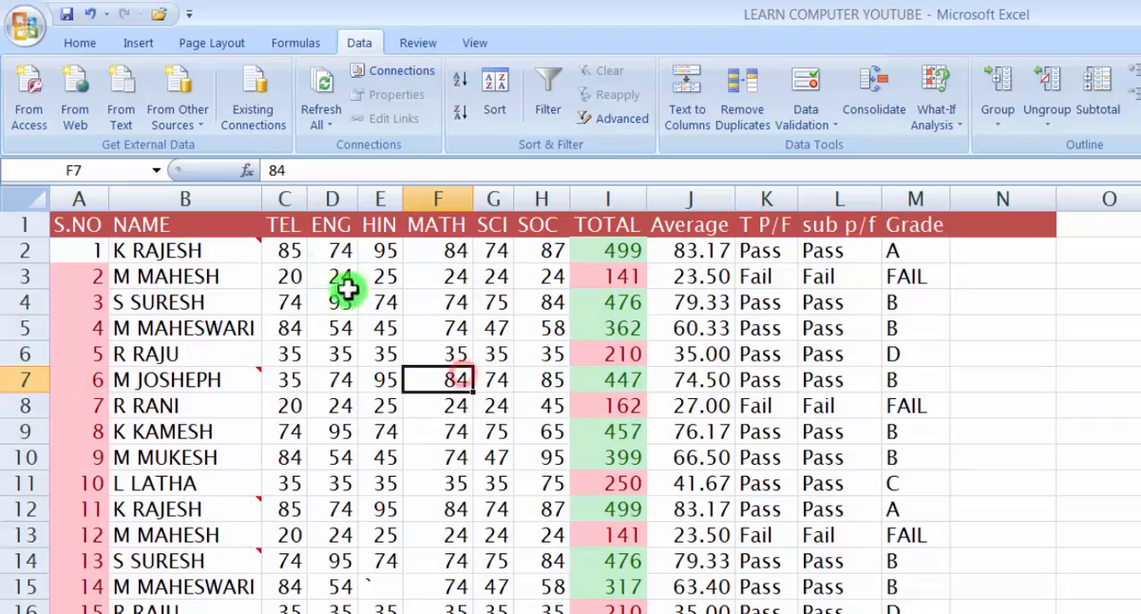
left_click(284, 228)
left_click(350, 282)
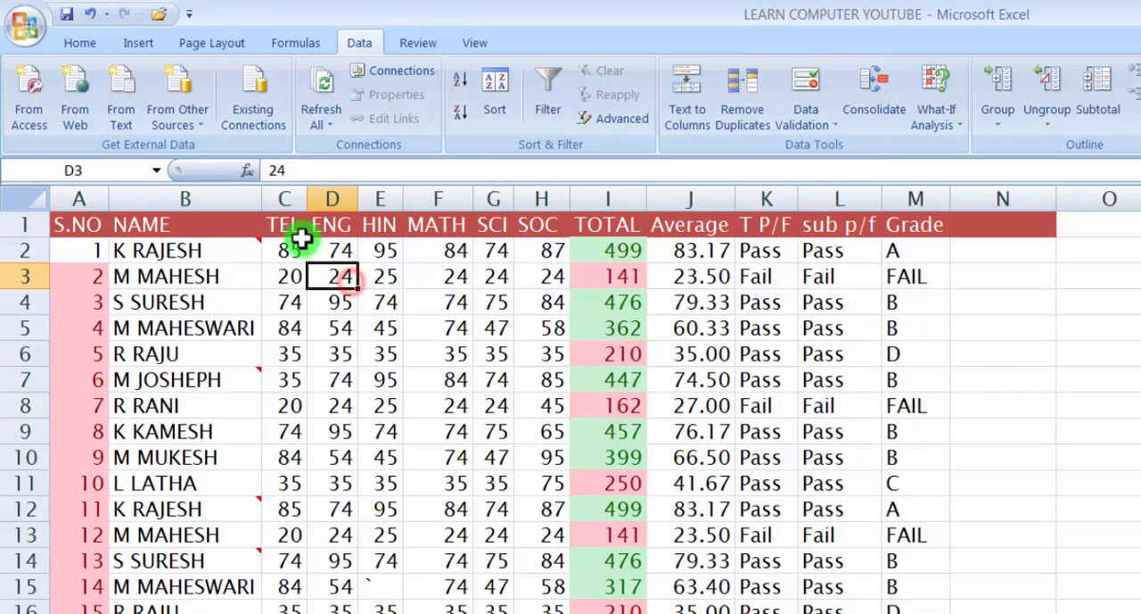
Group the six subject columns from TEL to SOC using the Columns option
left_click_drag(286, 227, 509, 224)
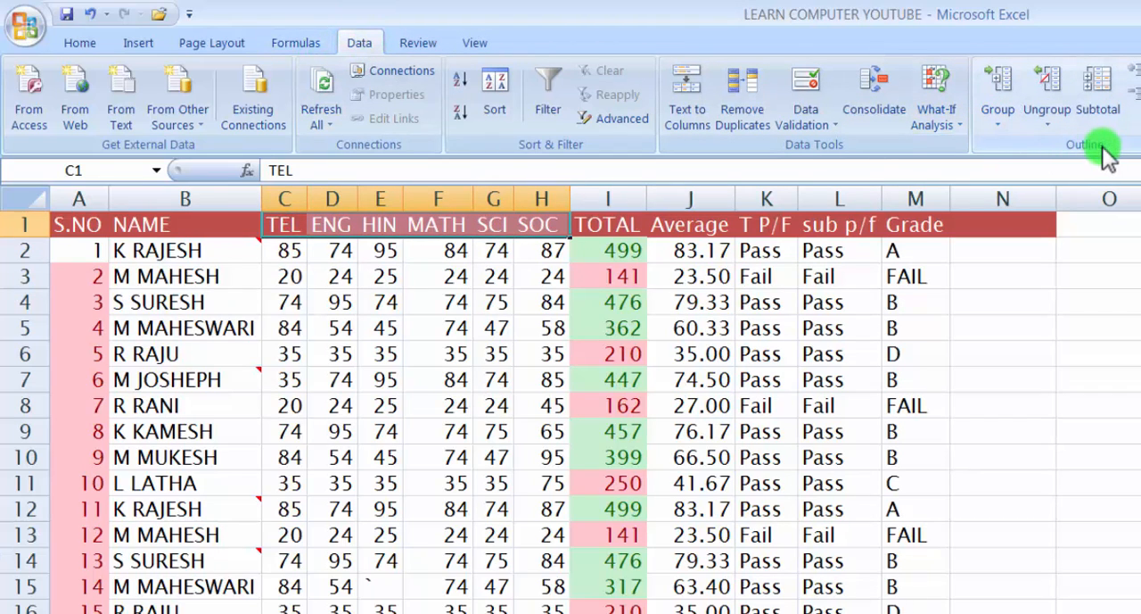
left_click(998, 113)
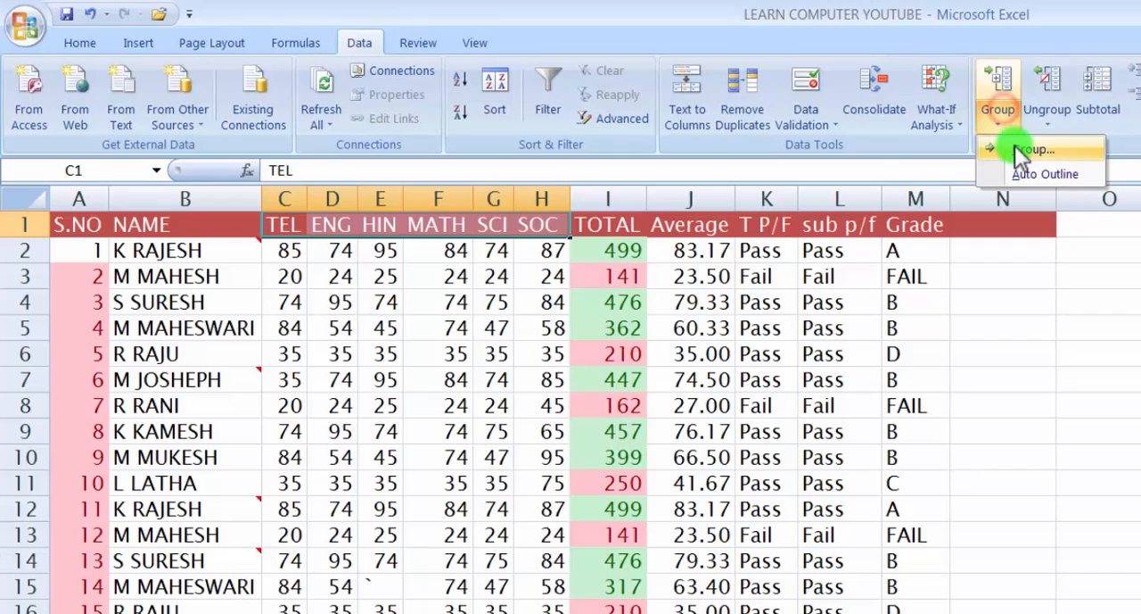
left_click(1021, 150)
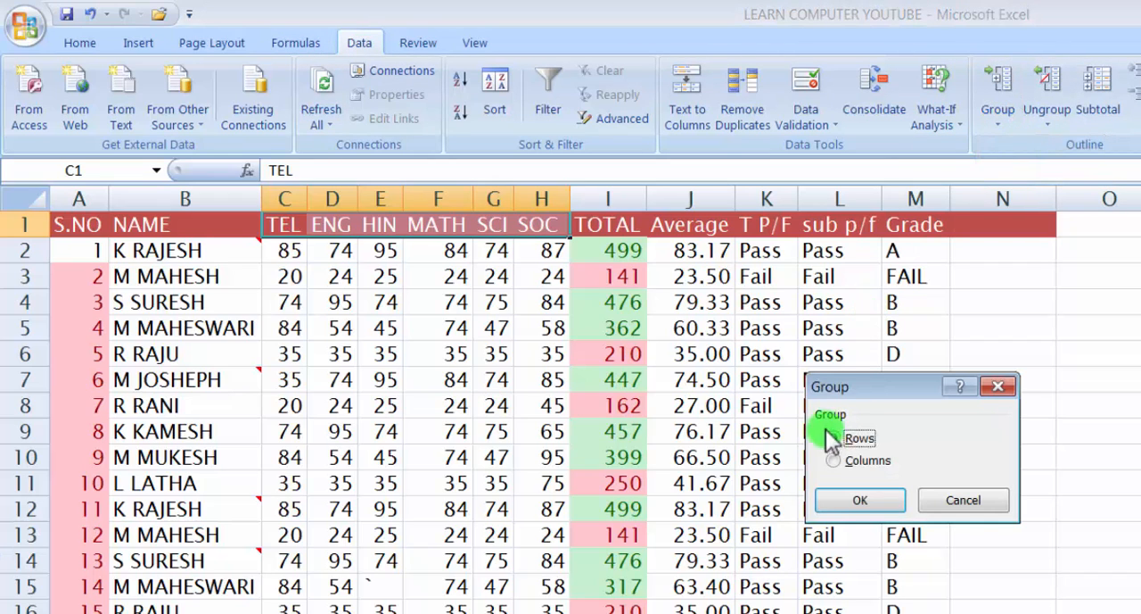
left_click_drag(860, 385, 615, 327)
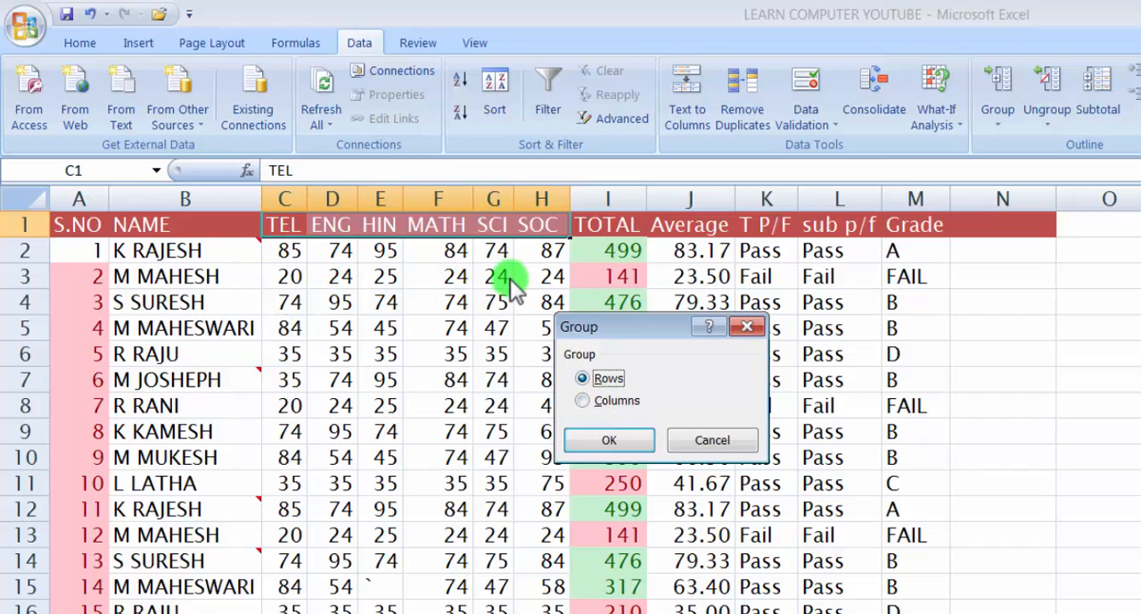
left_click(584, 403)
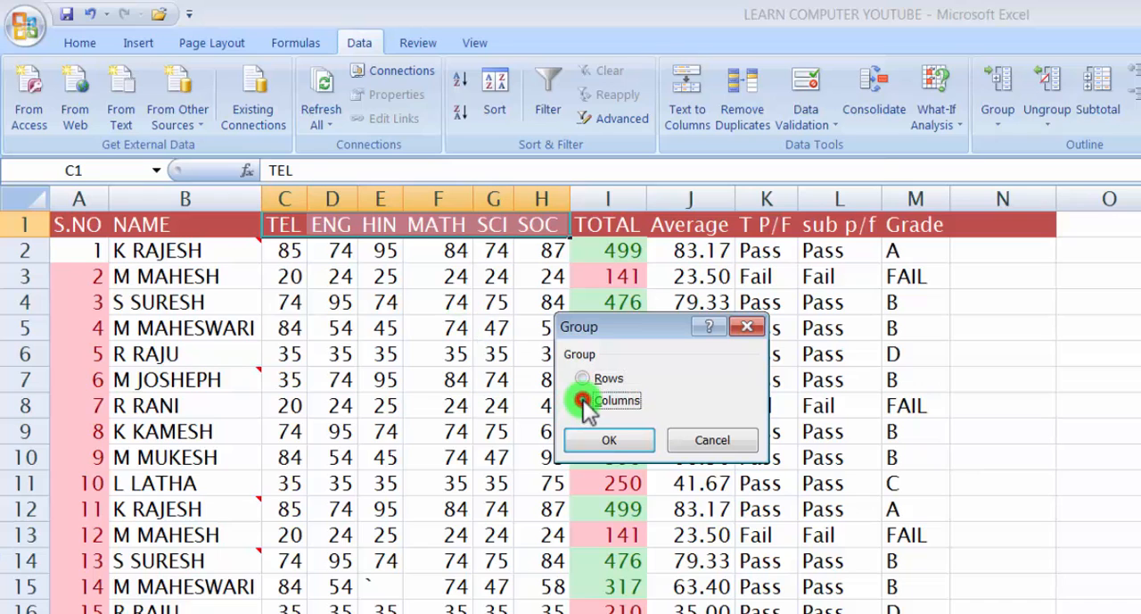
left_click(610, 441)
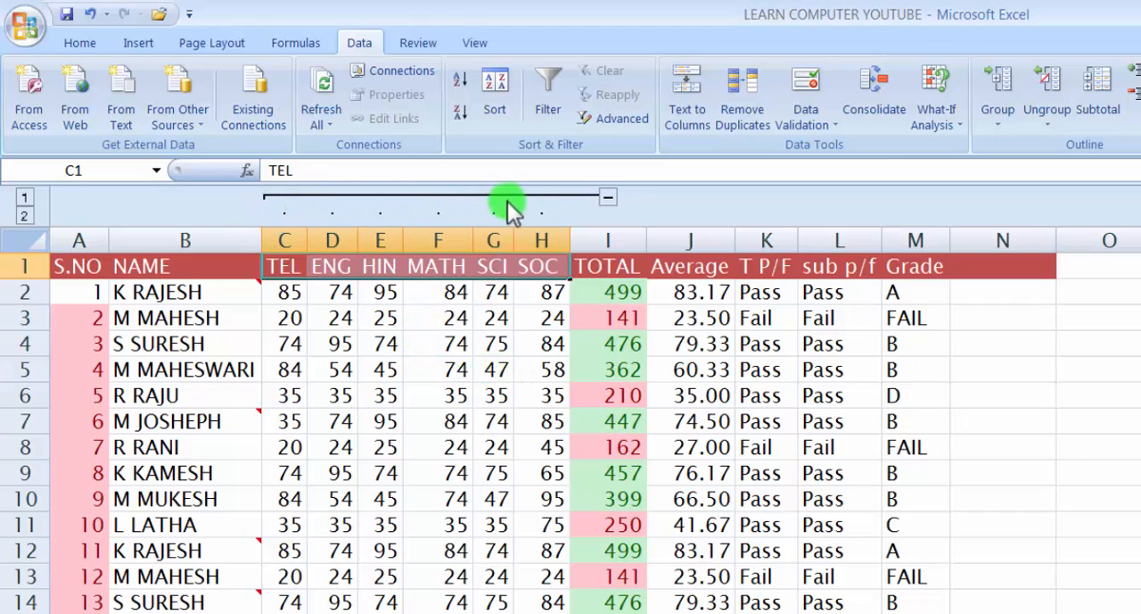
Collapse the grouped subject columns beside TOTAL and expand them again
left_click(610, 198)
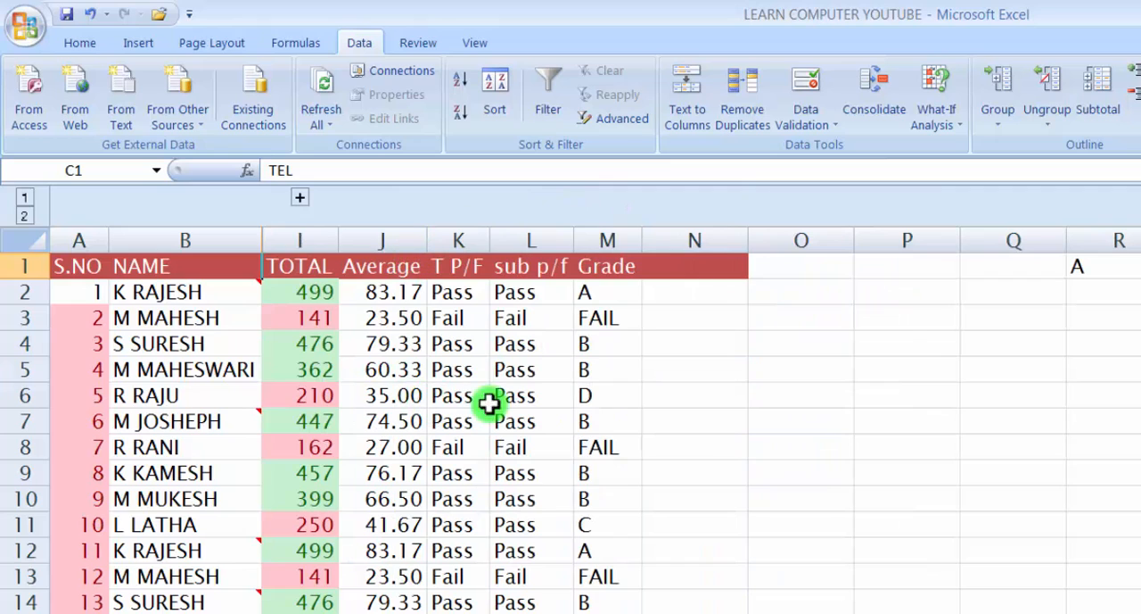
left_click(701, 438)
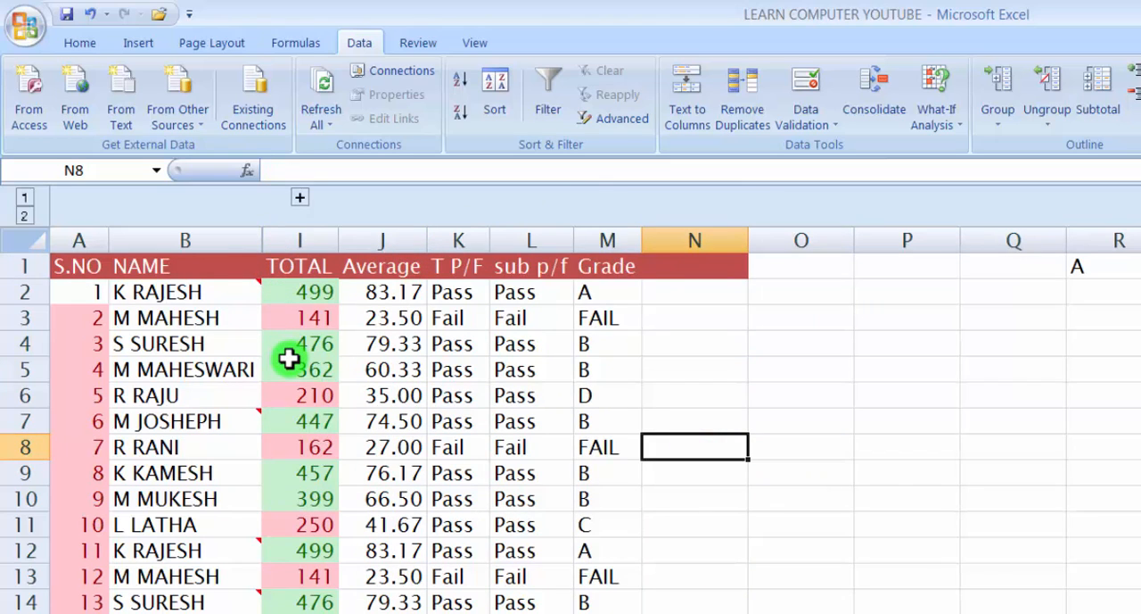
left_click(301, 198)
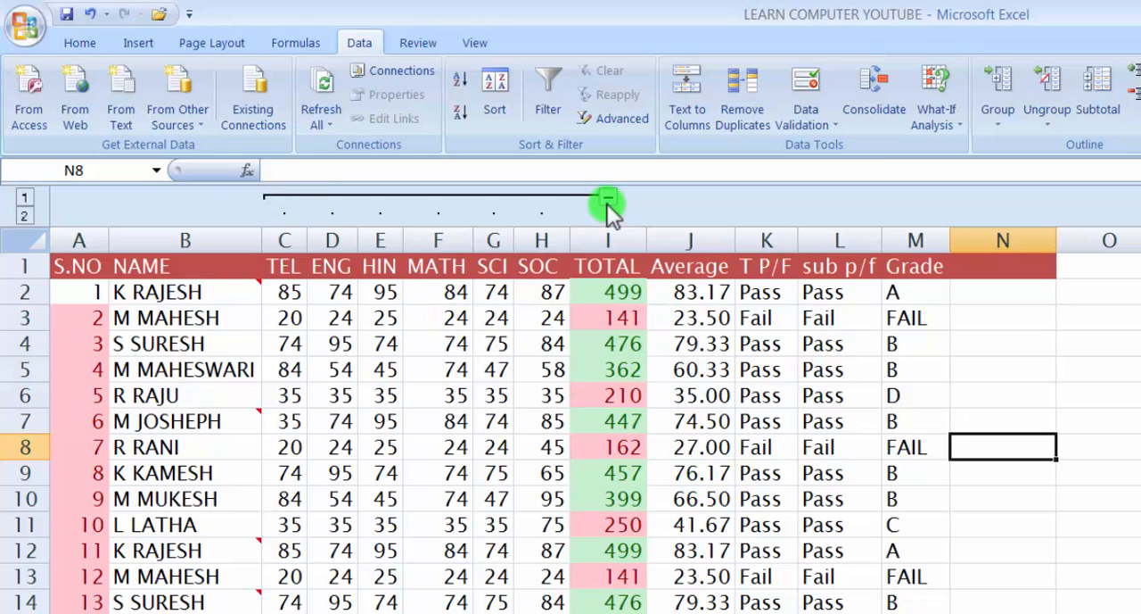
Switch the column outline repeatedly between levels 1 and 2, finishing on level 2 with the subject columns shown
left_click(26, 200)
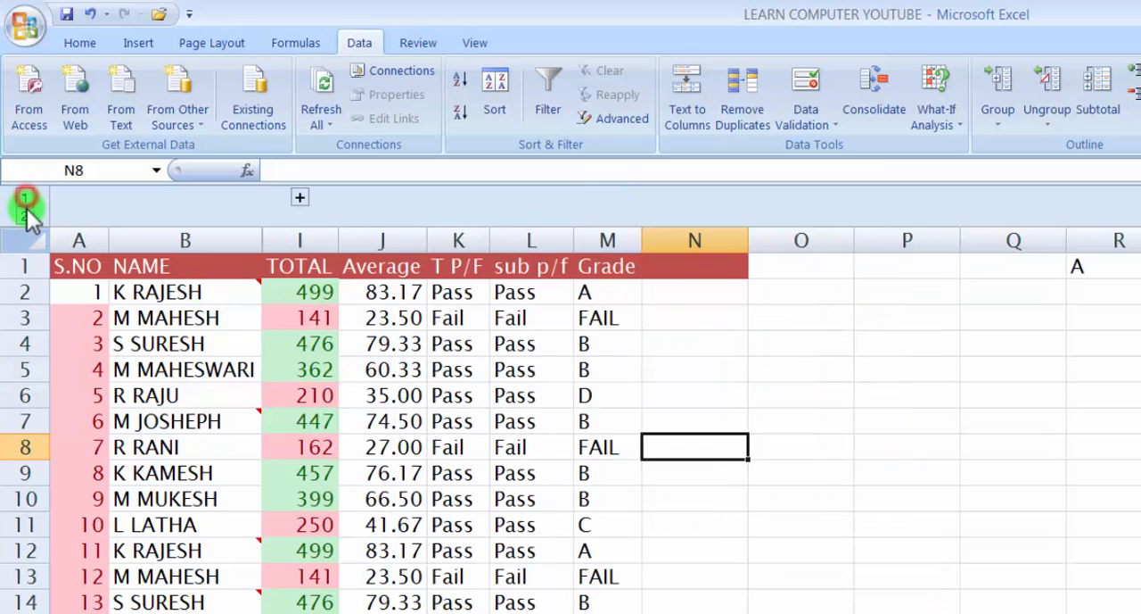
left_click(26, 214)
left_click(26, 196)
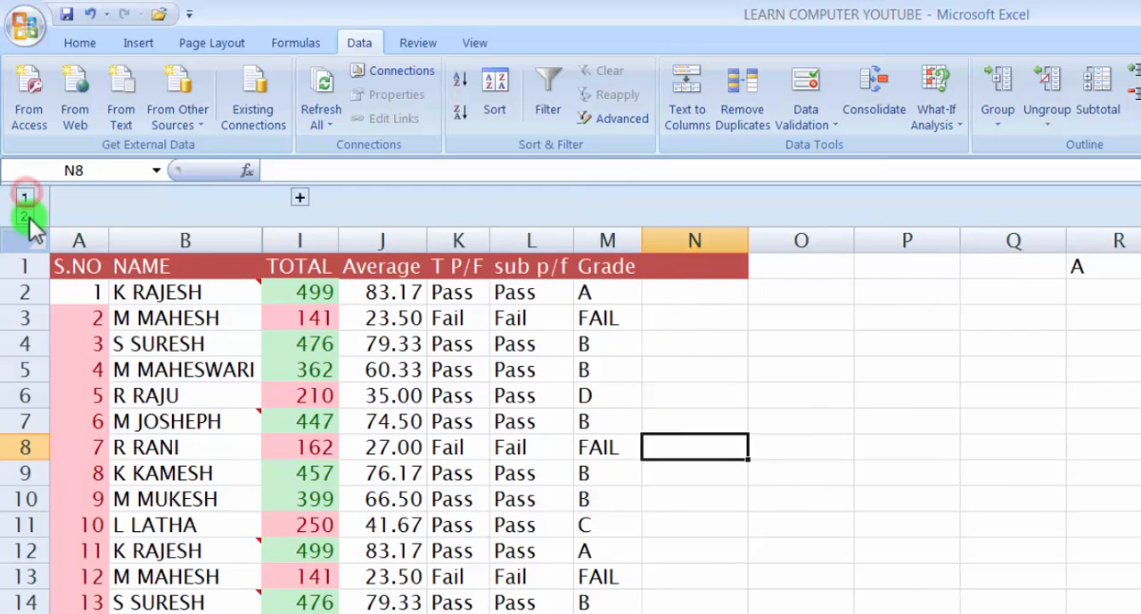
left_click(26, 214)
left_click(26, 196)
left_click(26, 215)
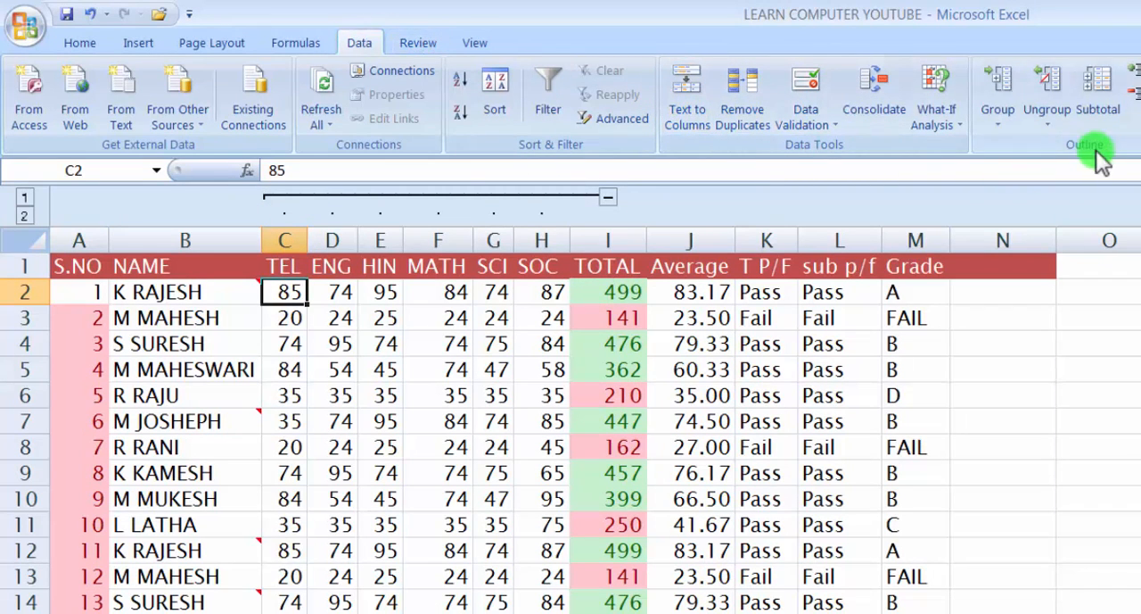
Ungroup the TEL column from the subject group using the Columns option
left_click(1052, 123)
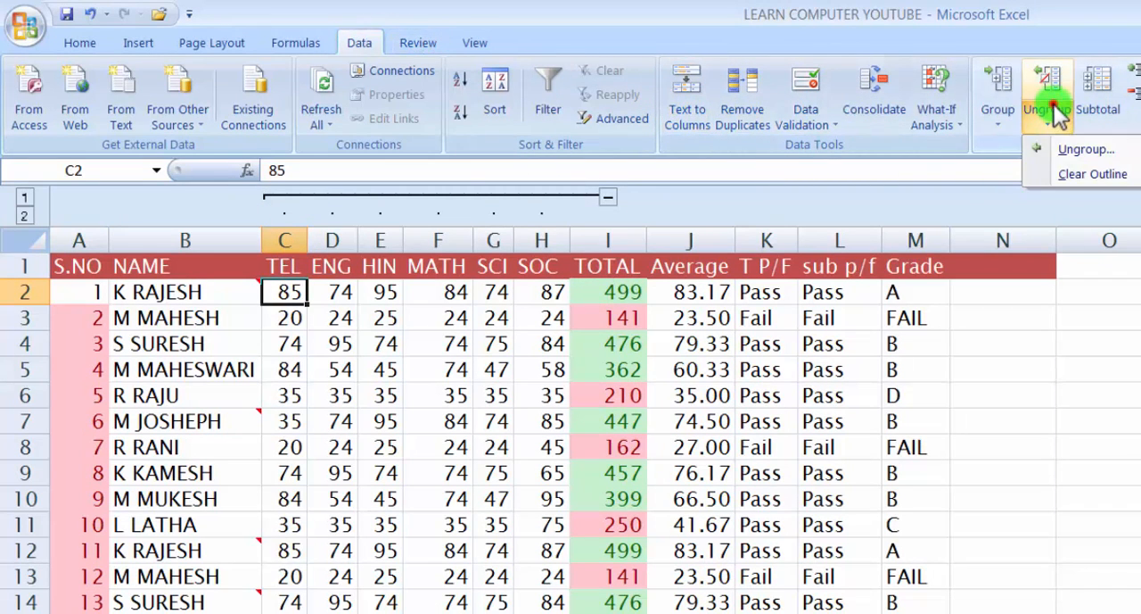
left_click(1077, 150)
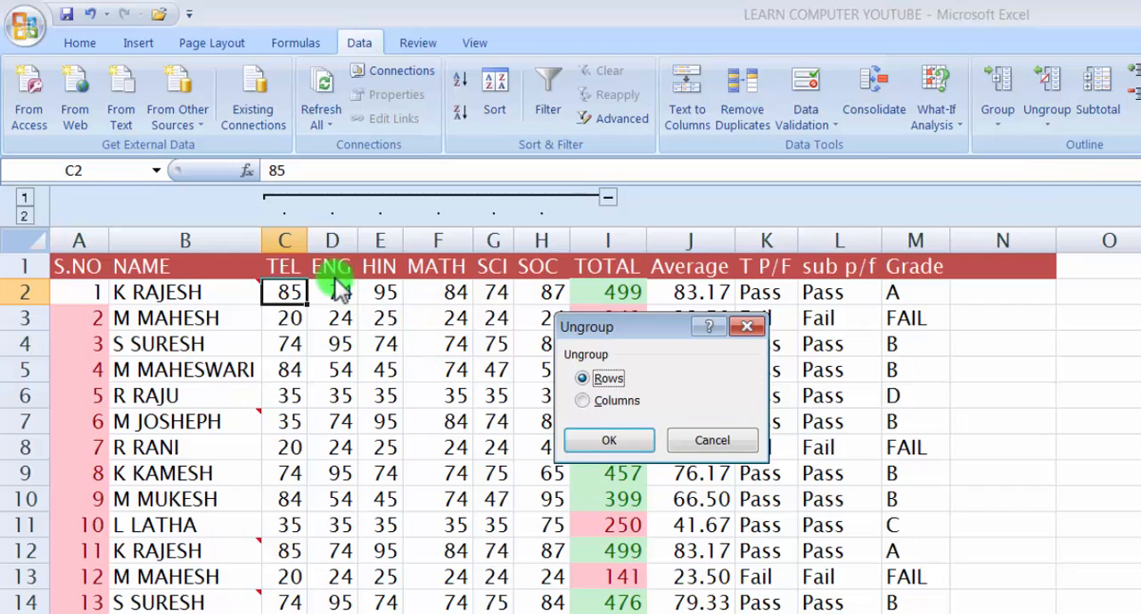
left_click(588, 400)
left_click(617, 443)
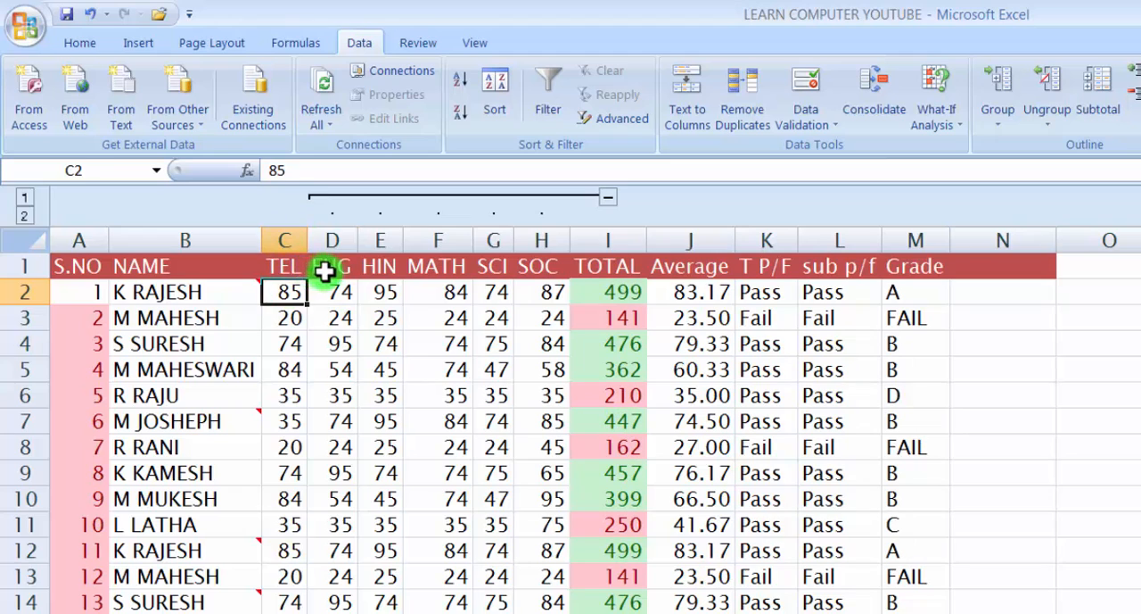
Ungroup the remaining subject columns from ENG to SOC using the Columns option
left_click_drag(321, 265, 548, 262)
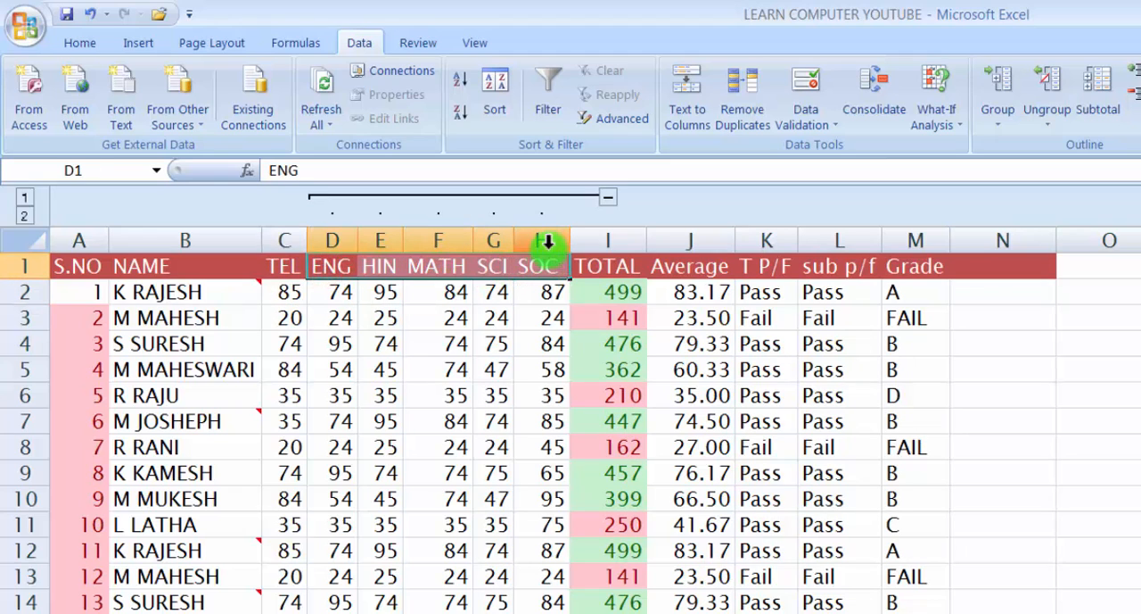
left_click(1046, 117)
left_click(1079, 151)
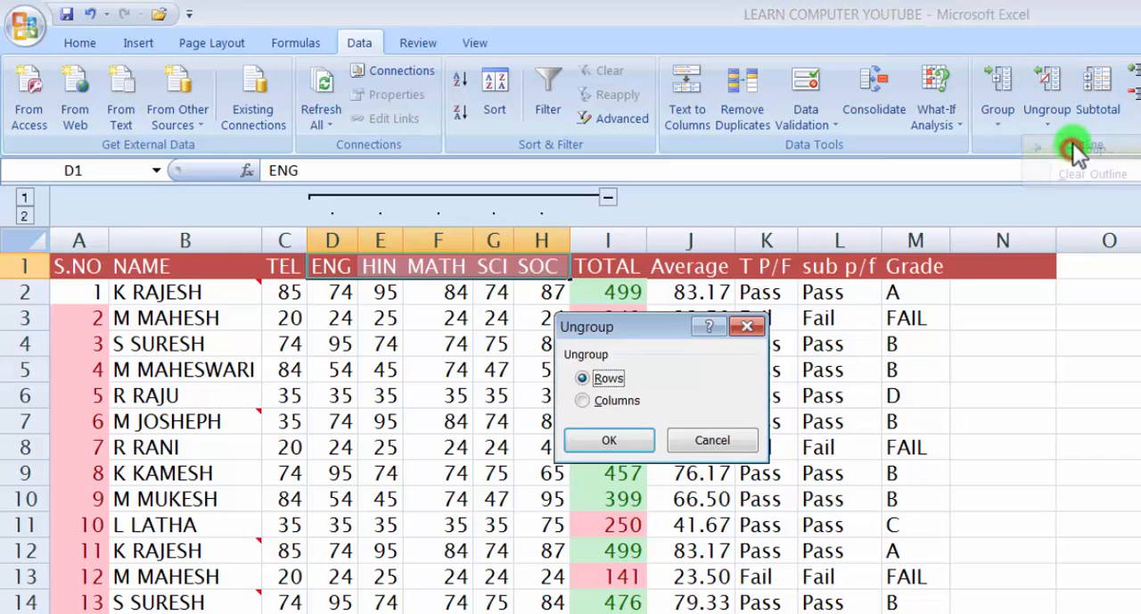
left_click(581, 403)
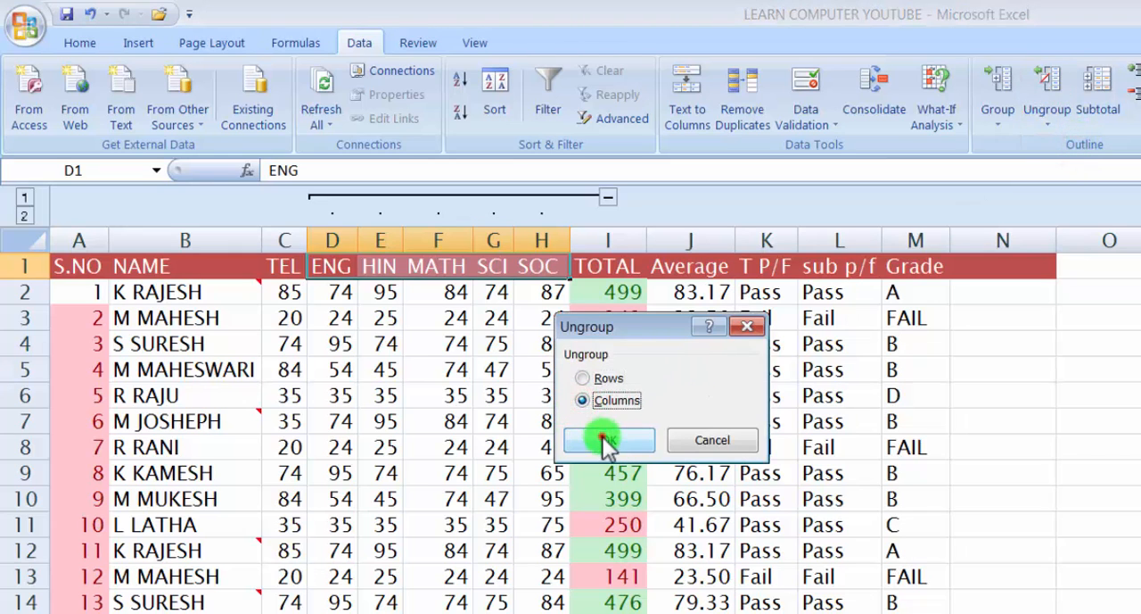
left_click(602, 436)
left_click(767, 372)
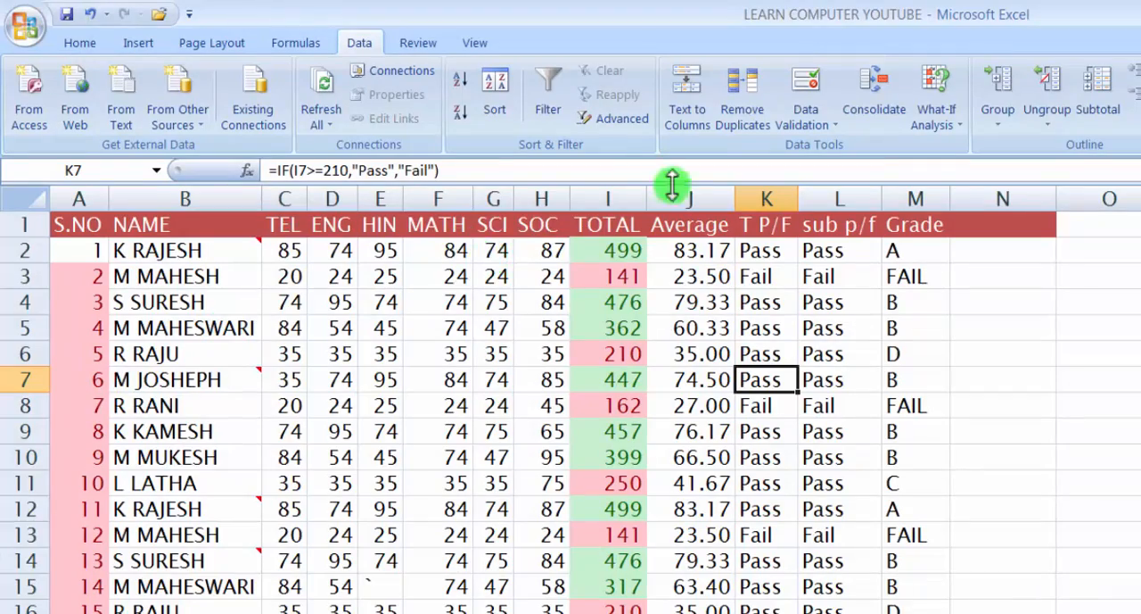
Apply Auto Outline to the marks table, starting from the TEL header cell
left_click(298, 224)
left_click(1001, 118)
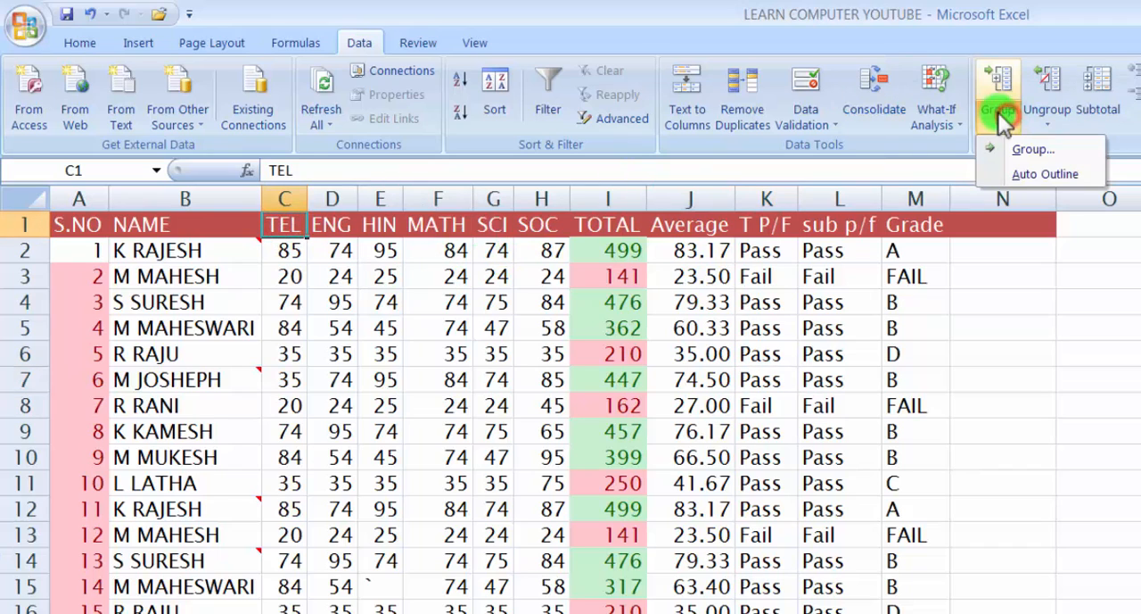
left_click(1039, 175)
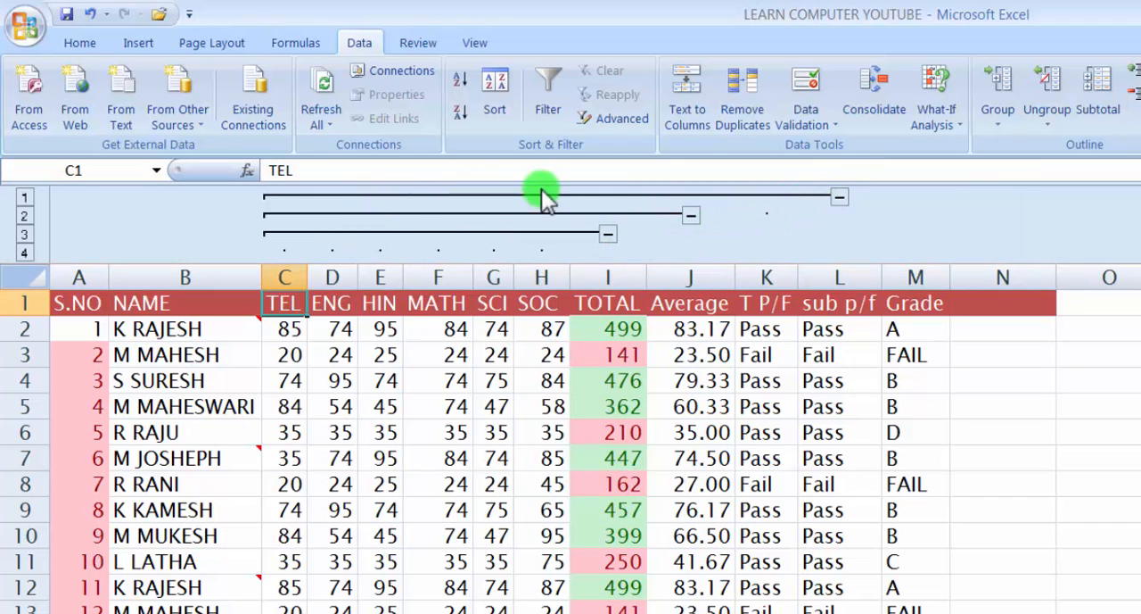
Collapse and expand the outermost column group, spanning TEL to T P/F, twice
left_click(836, 197)
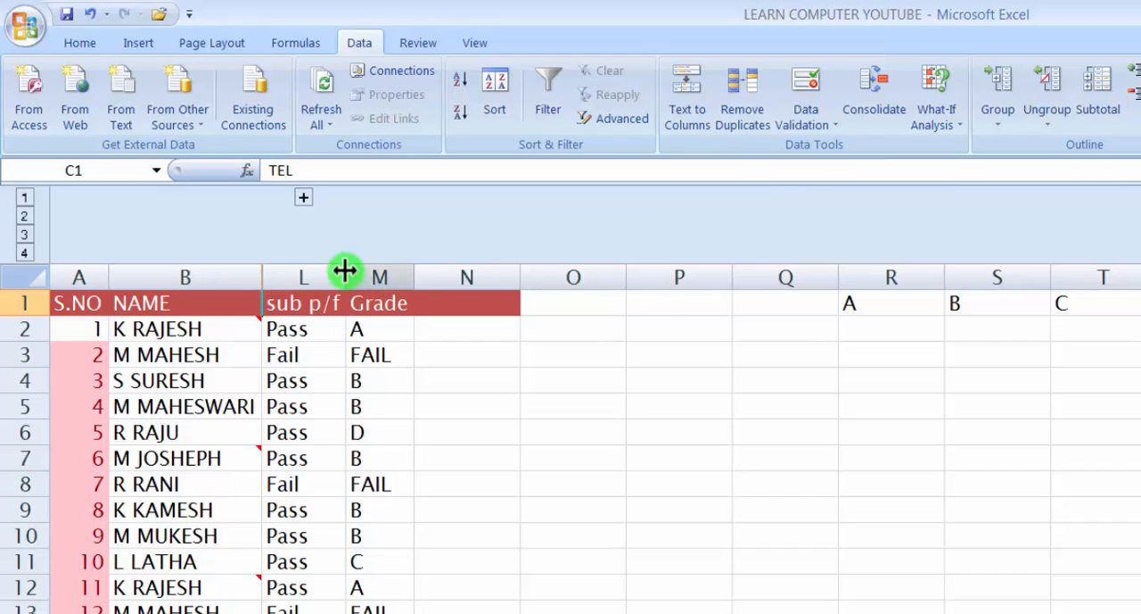
mouse_move(227, 322)
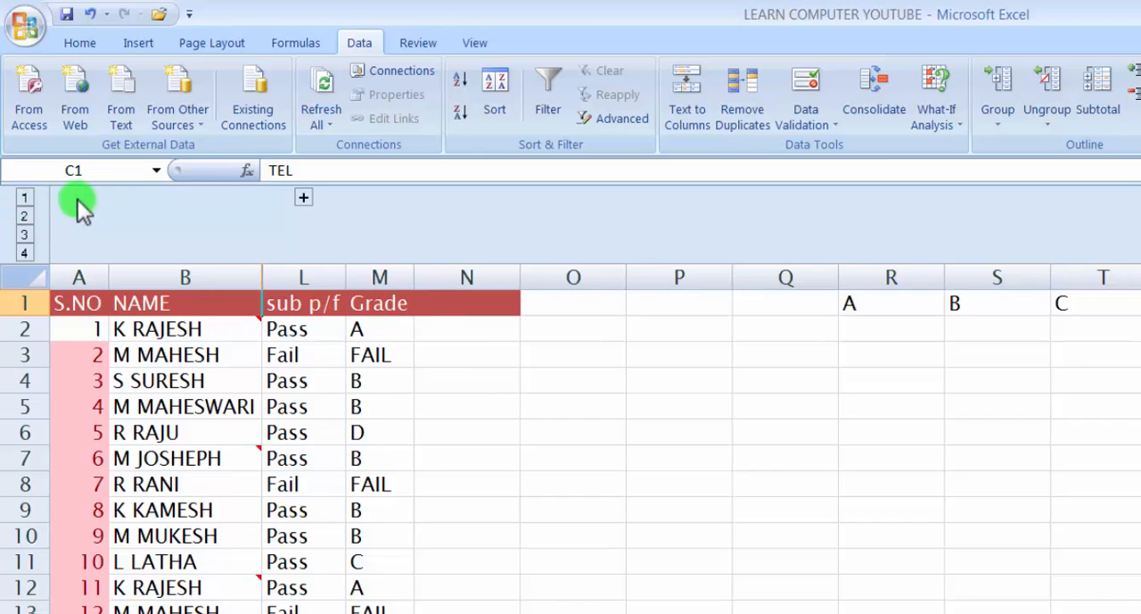
left_click(308, 198)
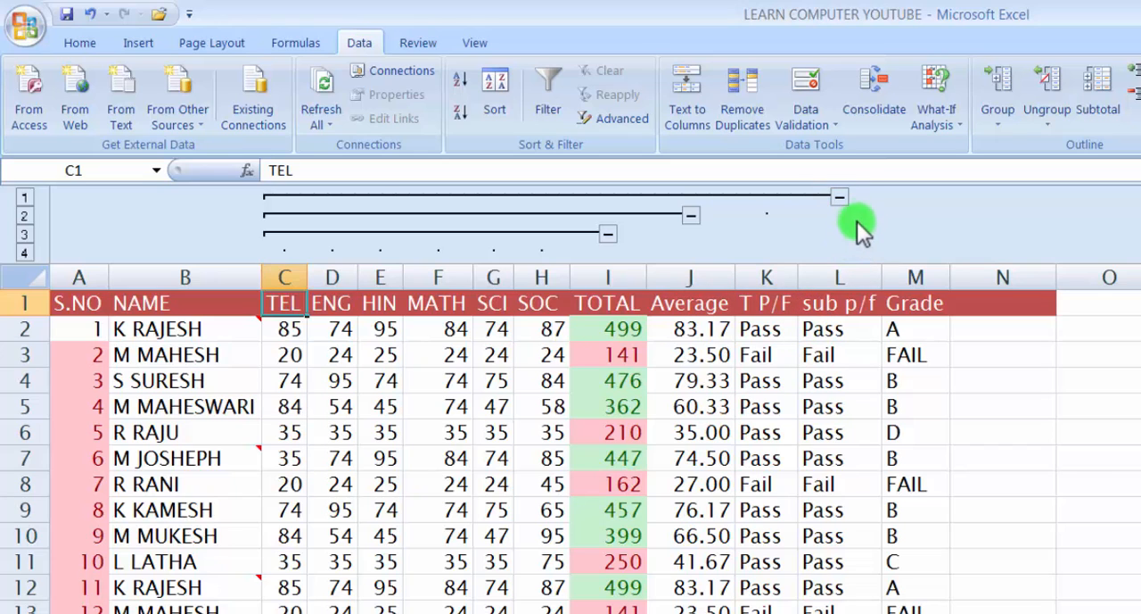
left_click(844, 195)
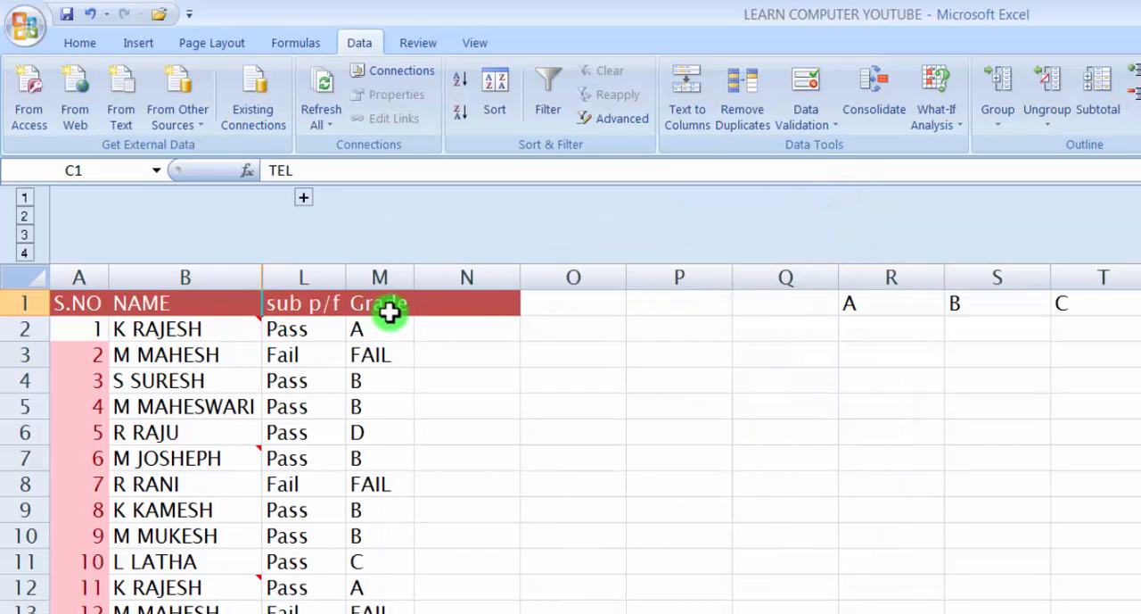
left_click(304, 199)
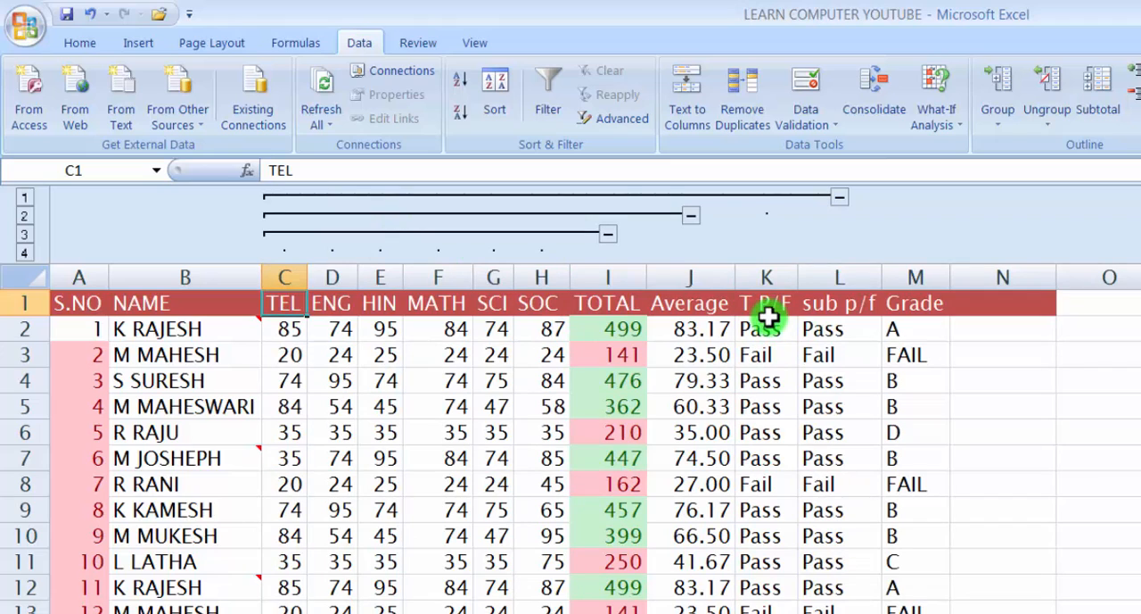
Collapse and expand the TEL to TOTAL column group, and do the same with the inner TEL to SOC group
left_click(691, 216)
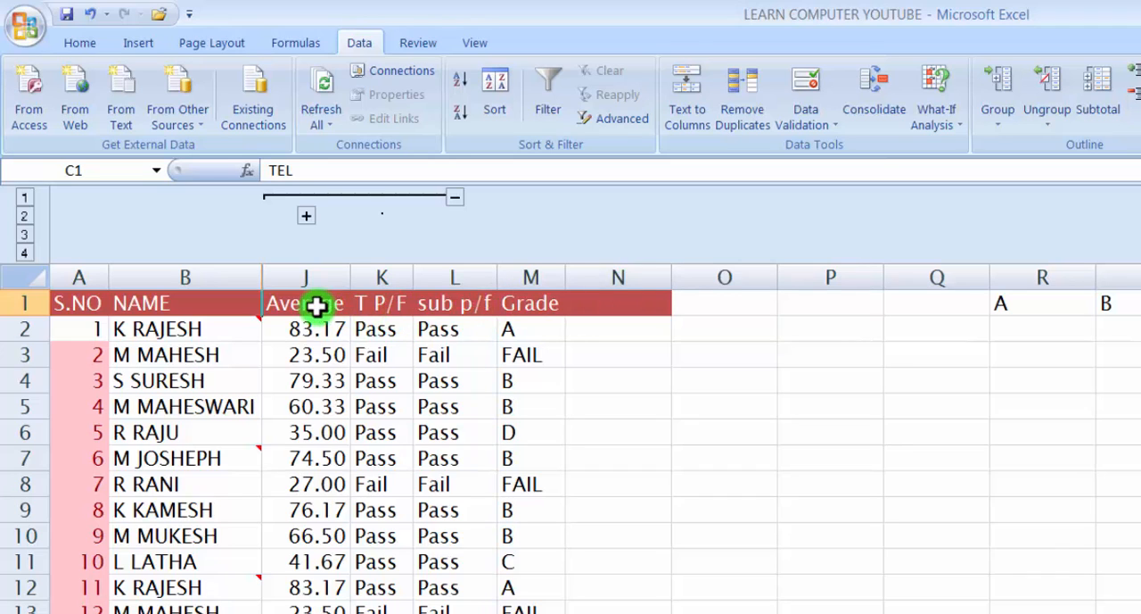
left_click(308, 217)
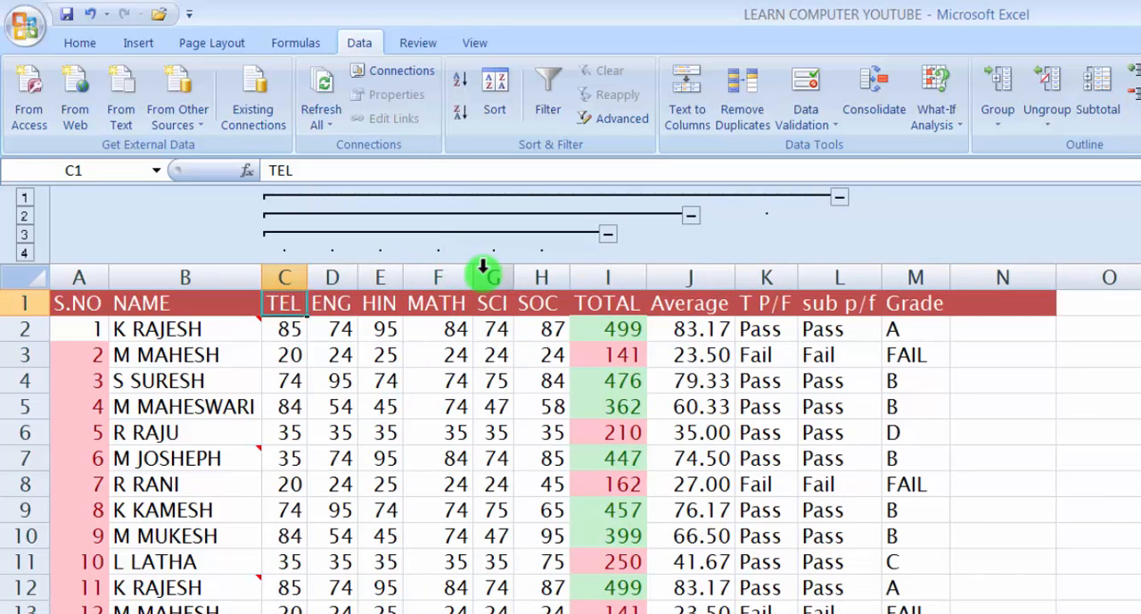
left_click(610, 235)
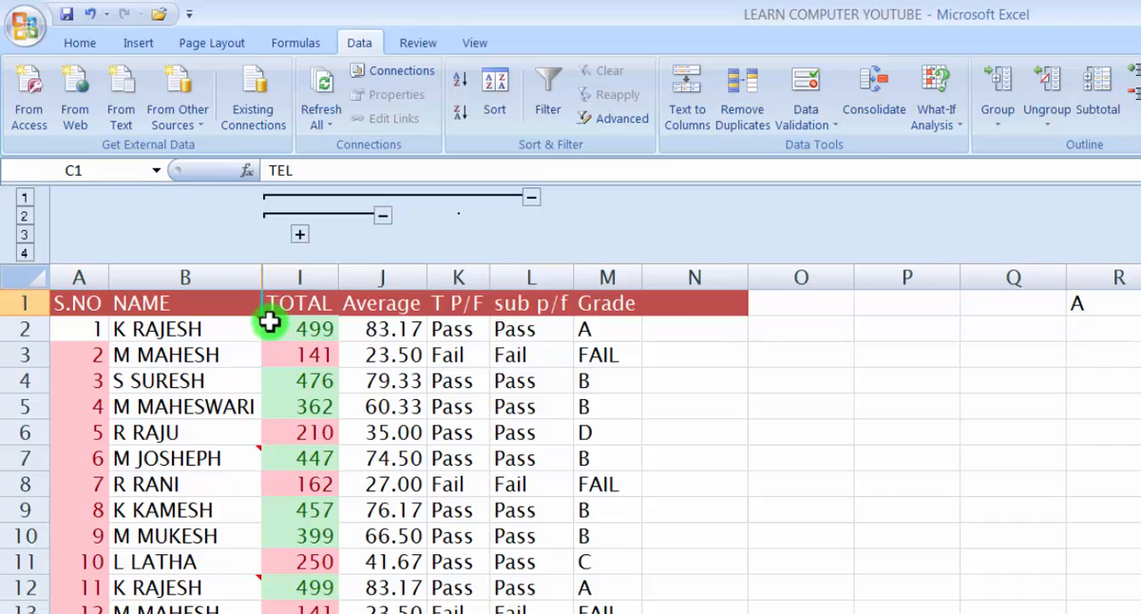
left_click(300, 239)
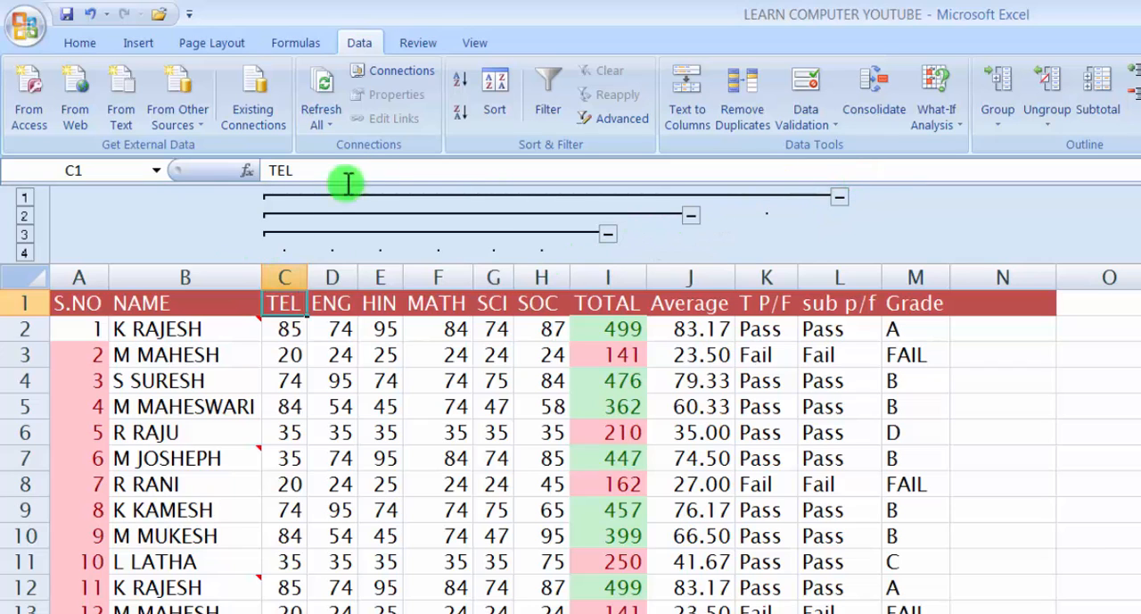
Switch the marks table's column outline between its display levels, finishing with level 4 to show every column
left_click(25, 216)
left_click(25, 234)
left_click(26, 253)
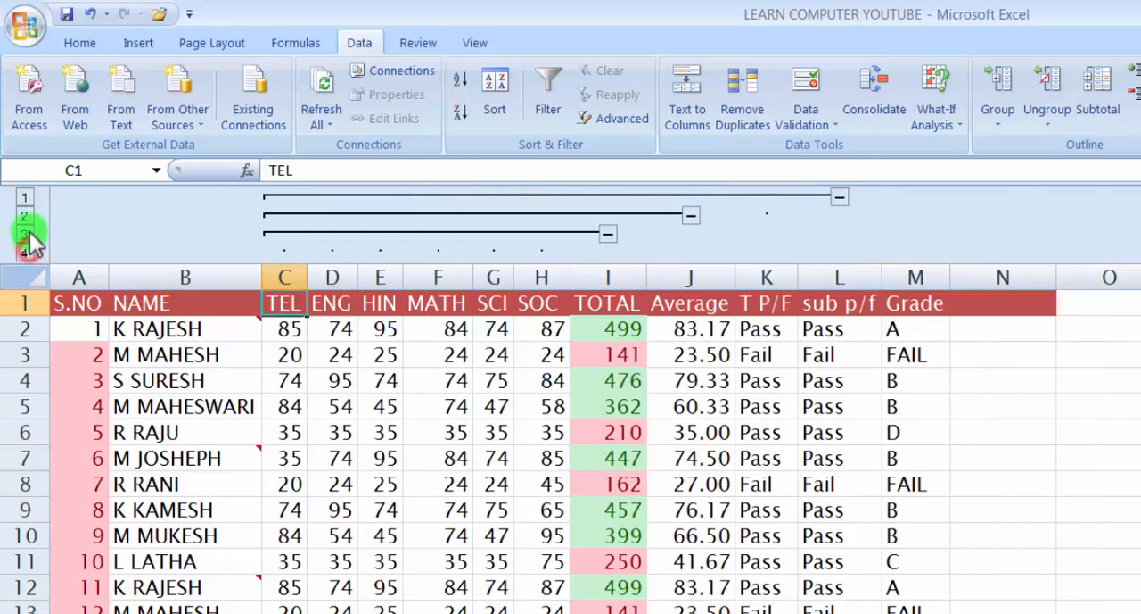
left_click(25, 216)
left_click(25, 197)
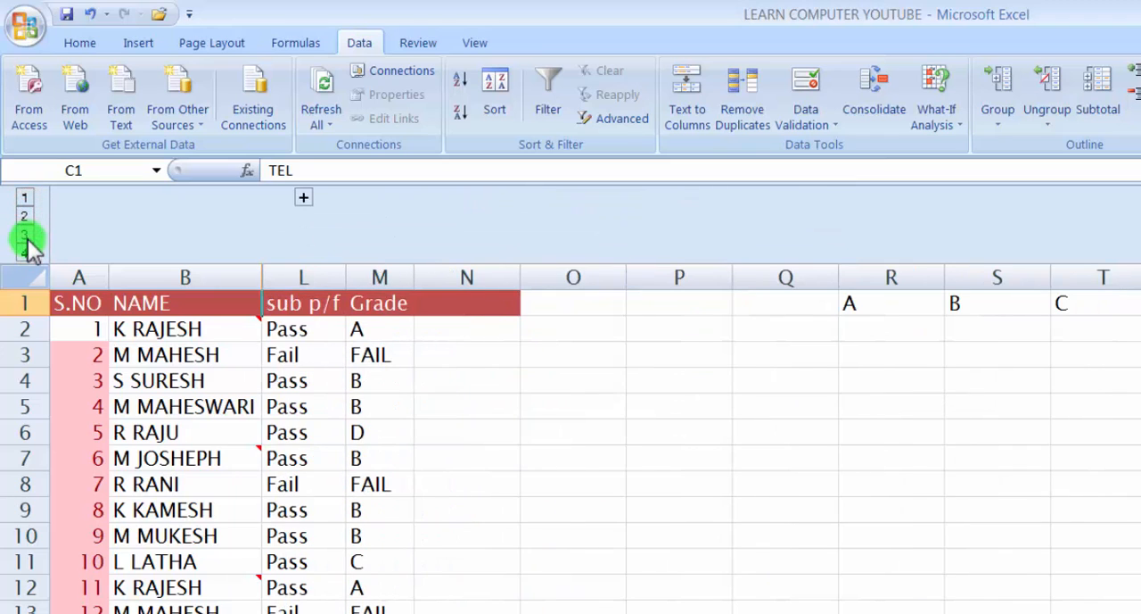
left_click(26, 253)
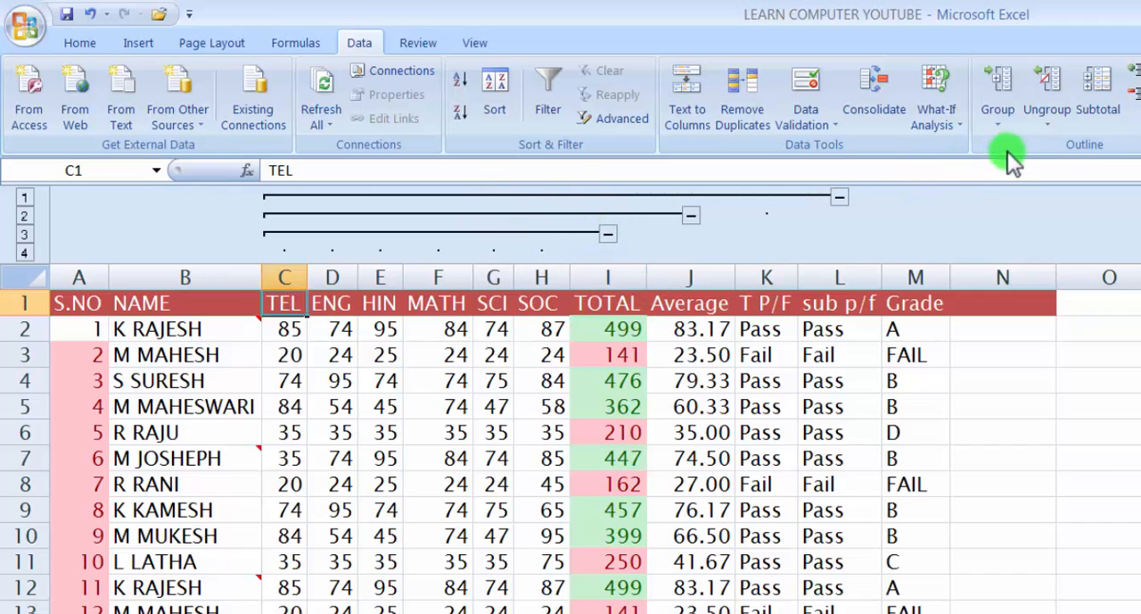
Clear the whole outline from the marks table
left_click(1050, 121)
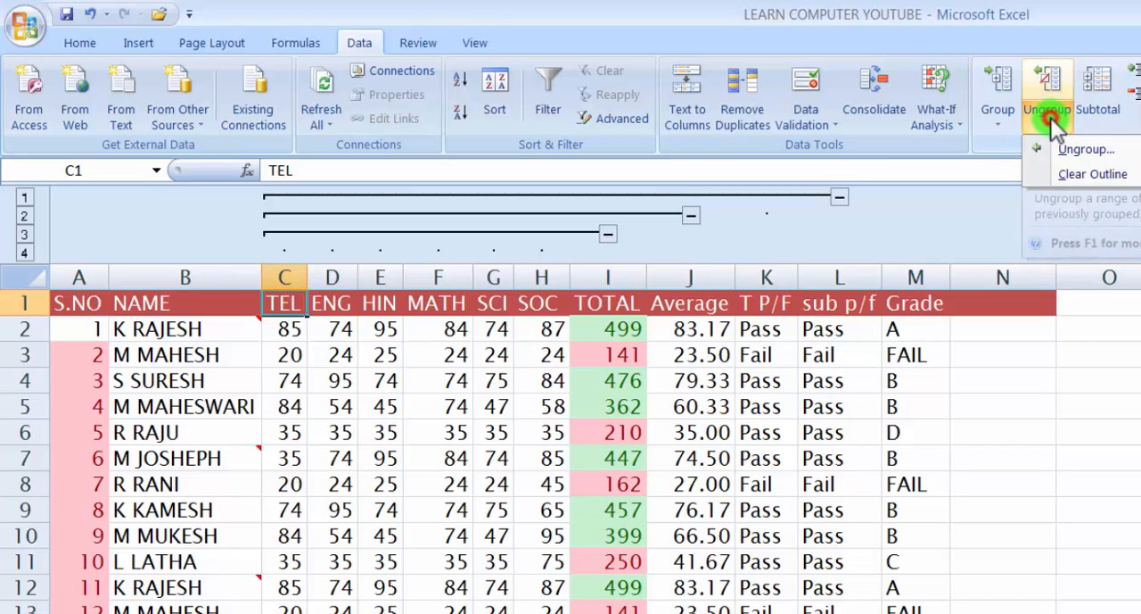
left_click(1106, 179)
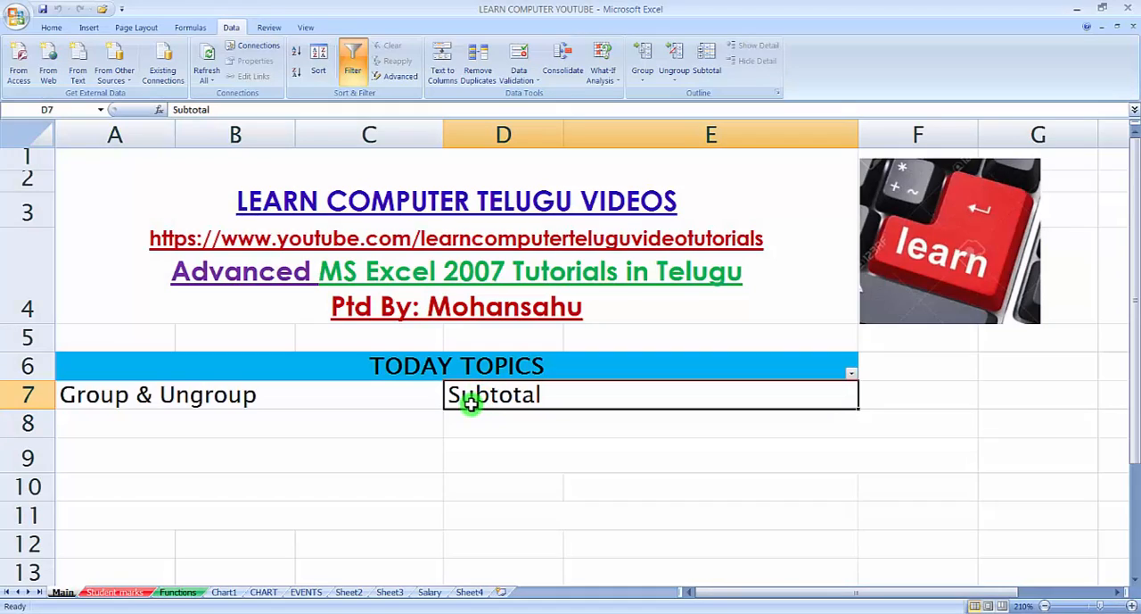
Look through the Sheet4 and Salary worksheets and open Sheet3
left_click(470, 593)
left_click(432, 593)
left_click(390, 593)
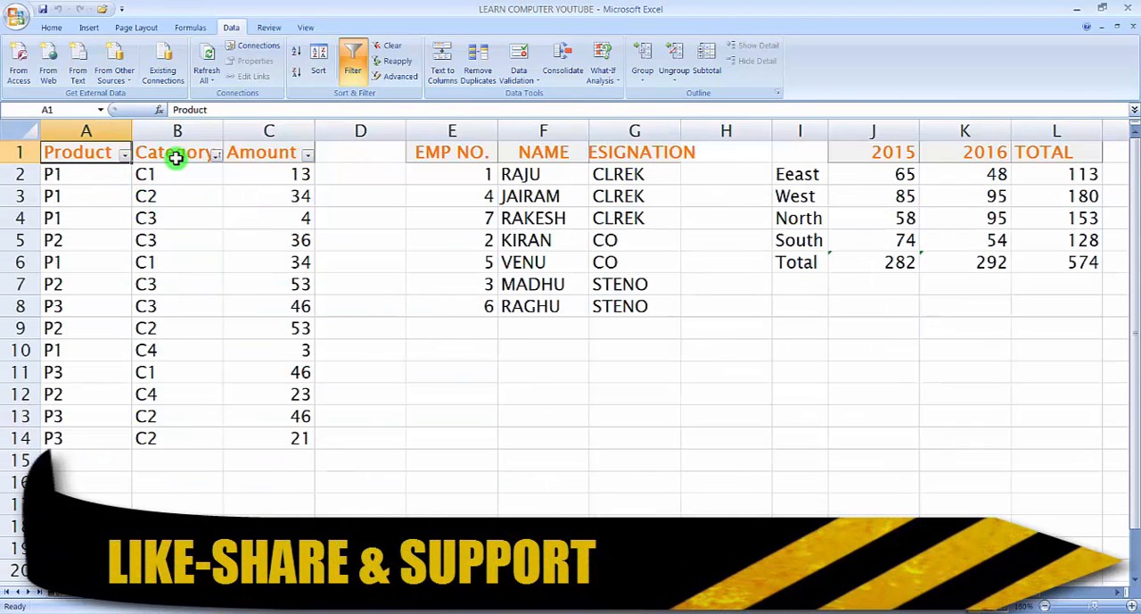
Examine the Product, Category and Amount columns of the product table, including the repeated product and category codes
left_click(176, 158)
left_click(247, 158)
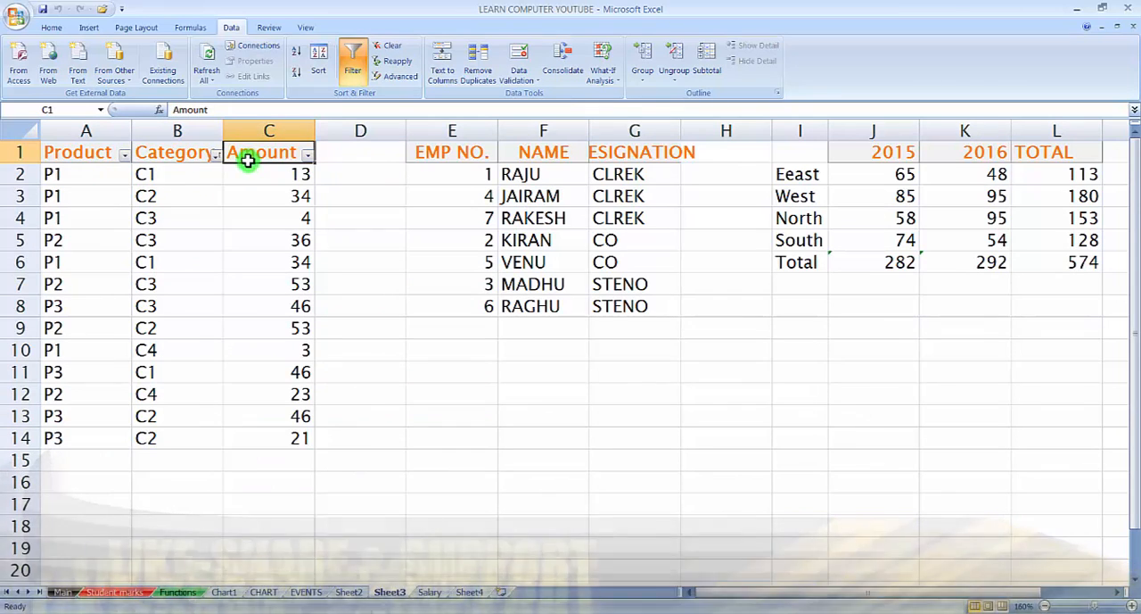
left_click(64, 157)
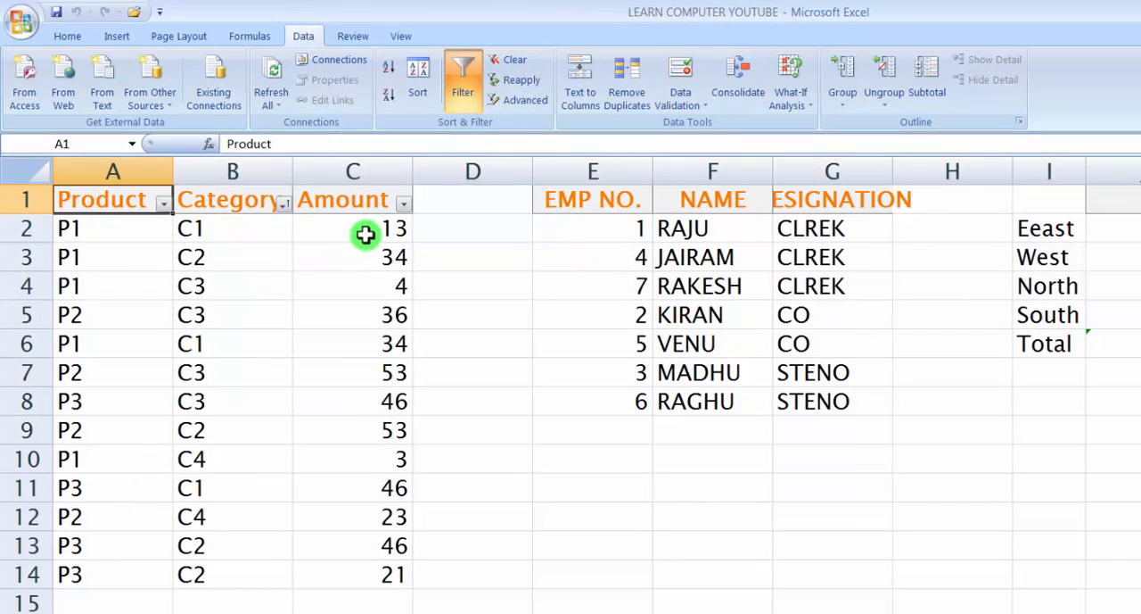
left_click_drag(363, 227, 321, 571)
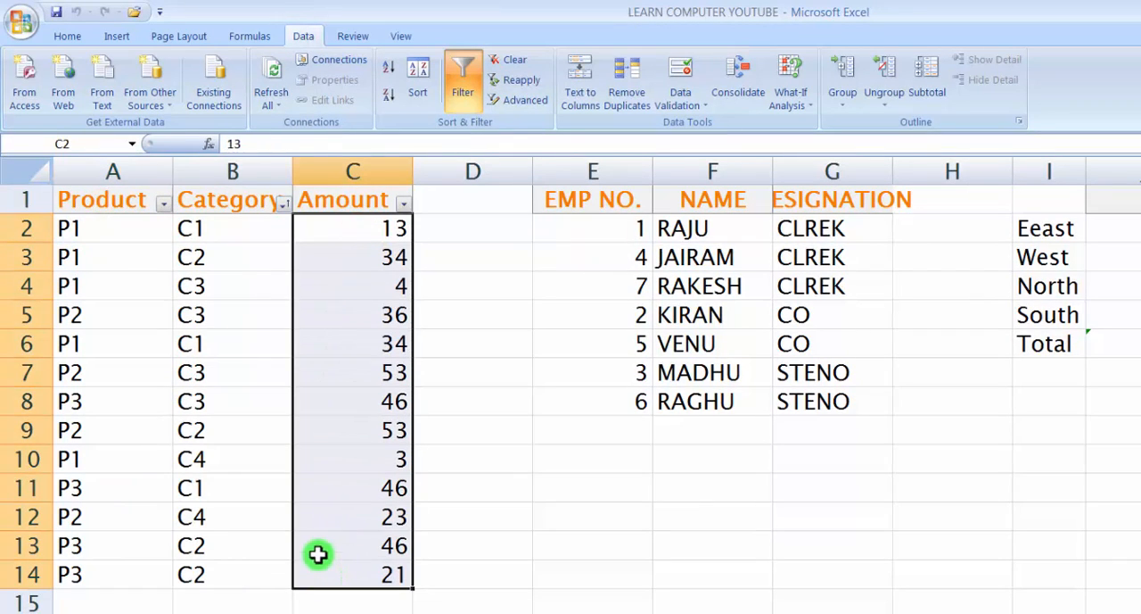
left_click(341, 604)
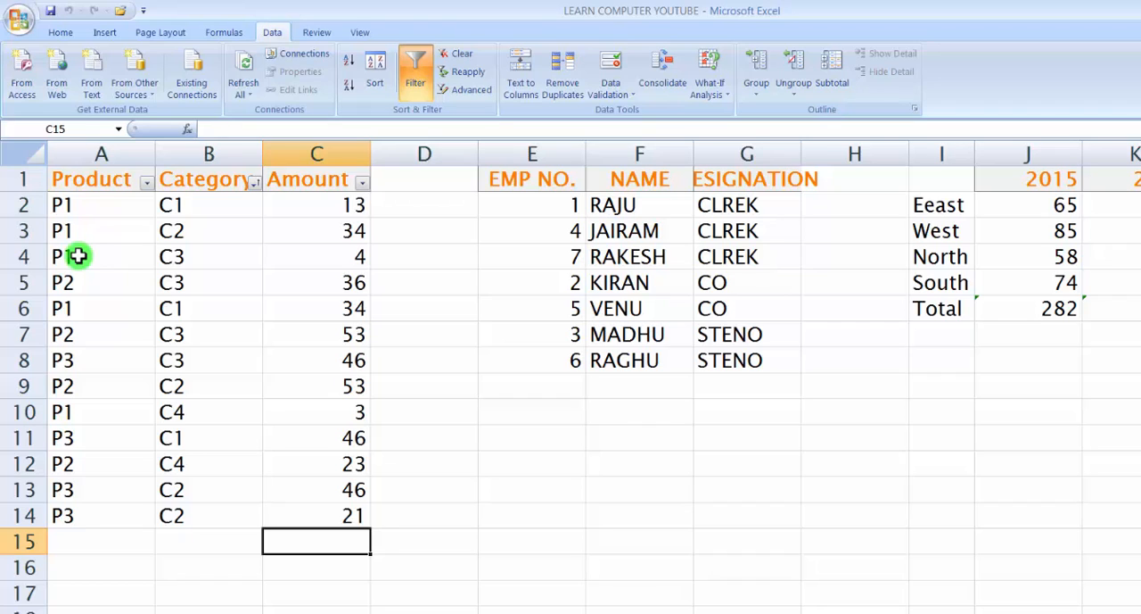
left_click(67, 211)
left_click(81, 259)
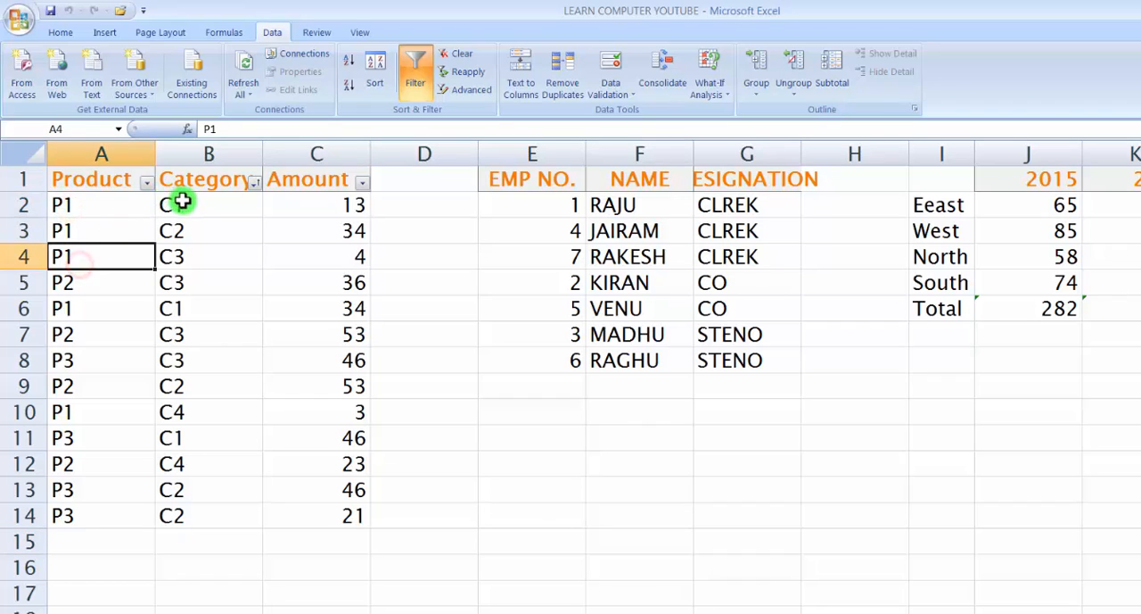
left_click(180, 228)
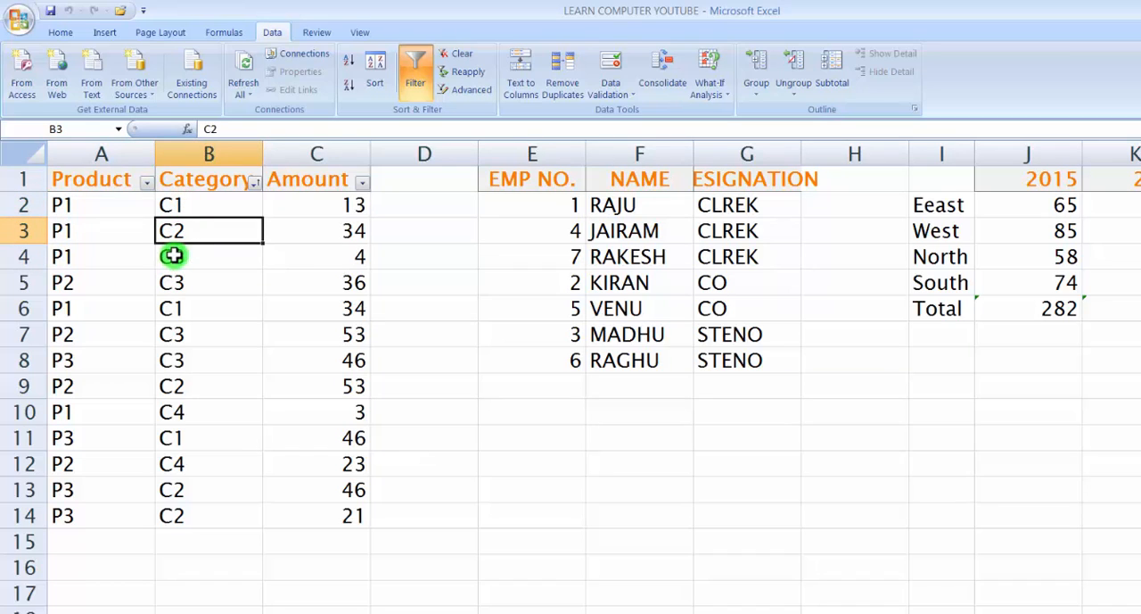
left_click(130, 184)
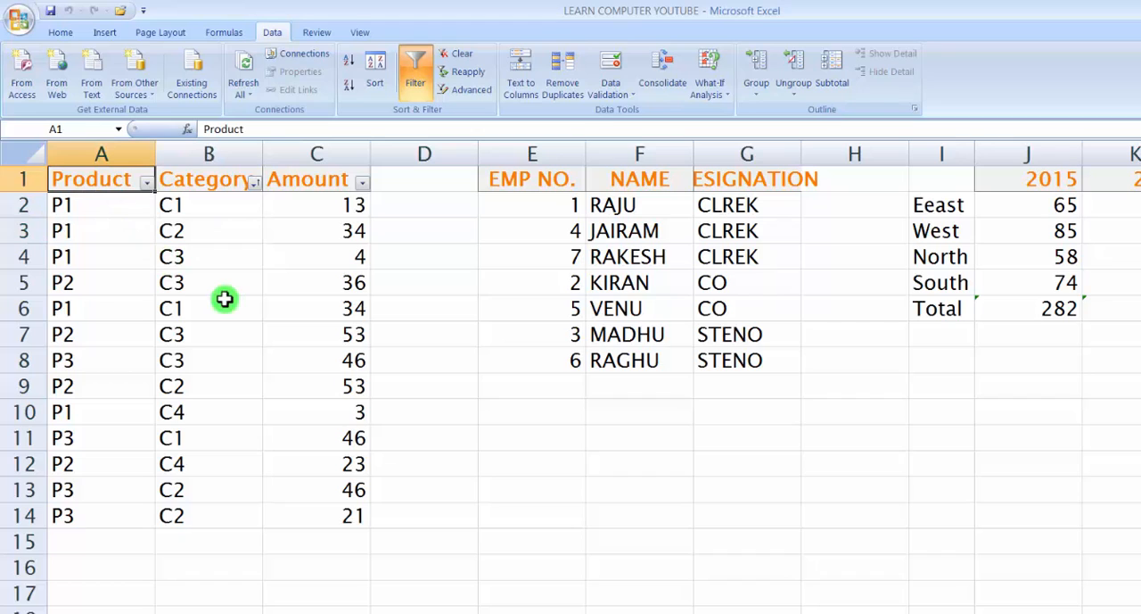
left_click(94, 237)
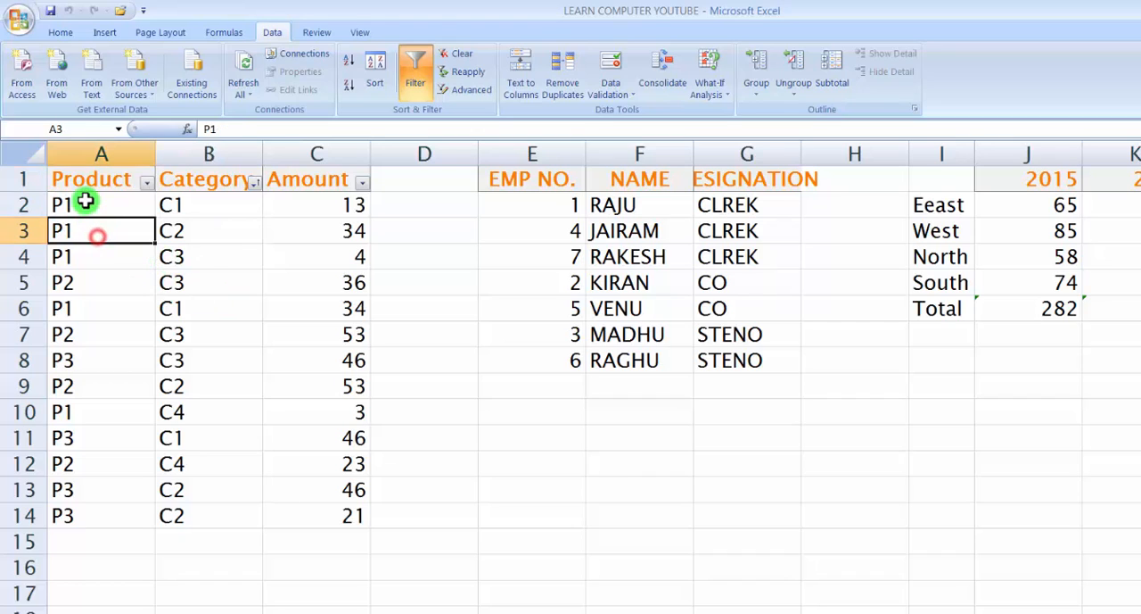
Add subtotals to the unsorted product table at each change in Product, using Sum on Amount
left_click(92, 185)
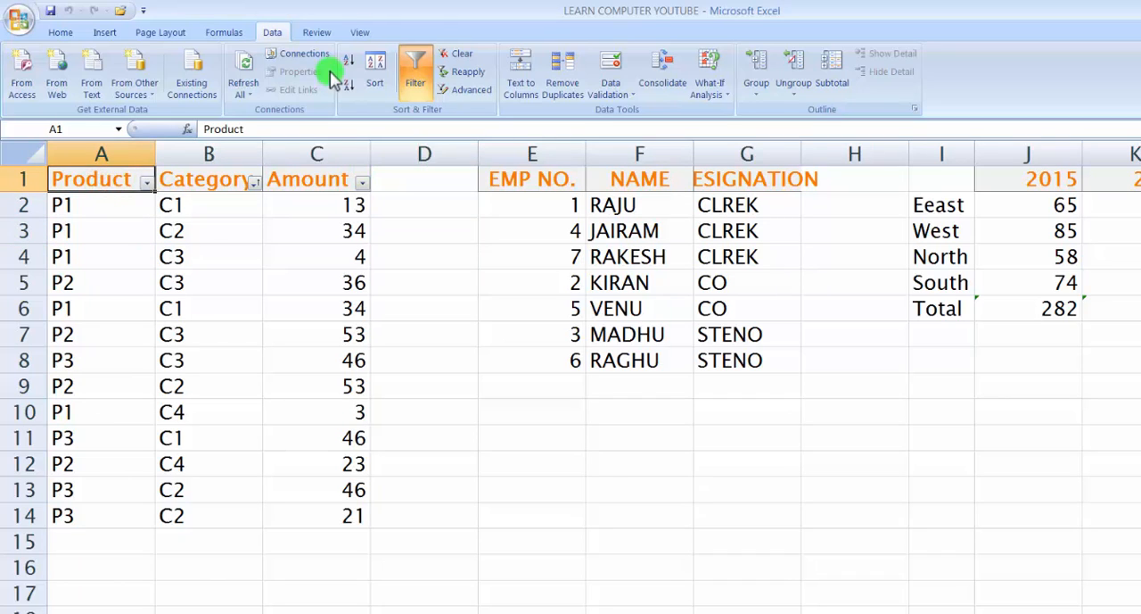
left_click(838, 85)
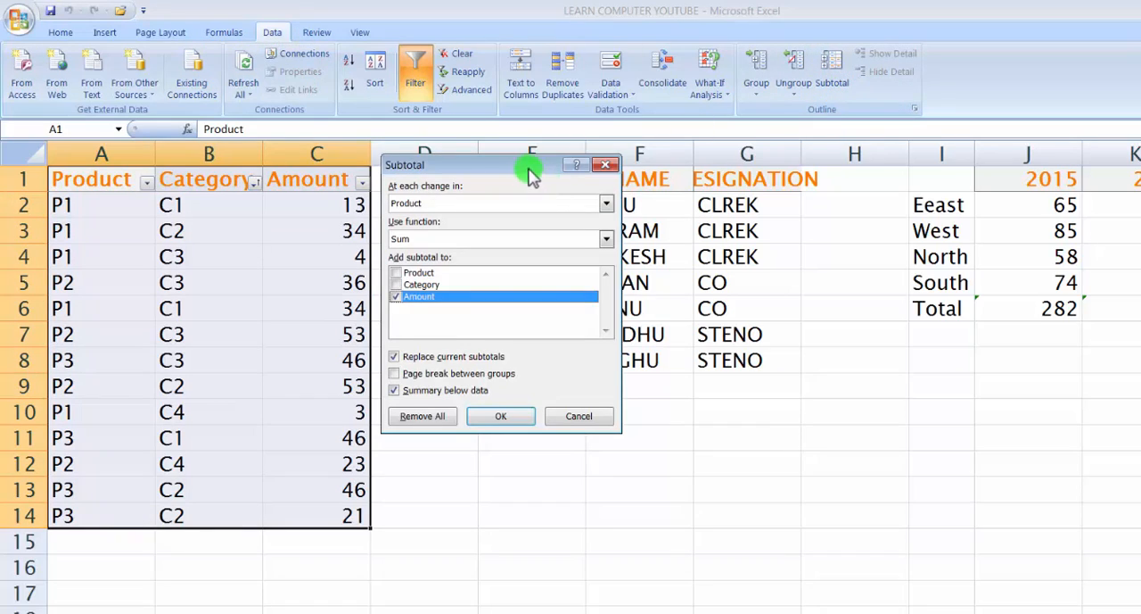
left_click_drag(527, 168, 590, 176)
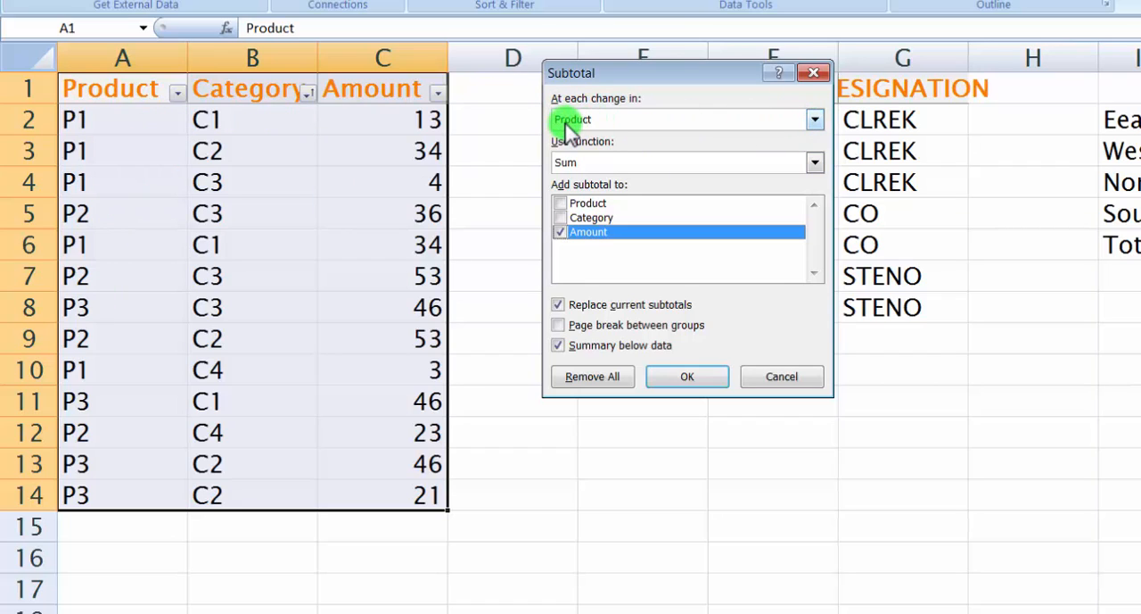
left_click(815, 119)
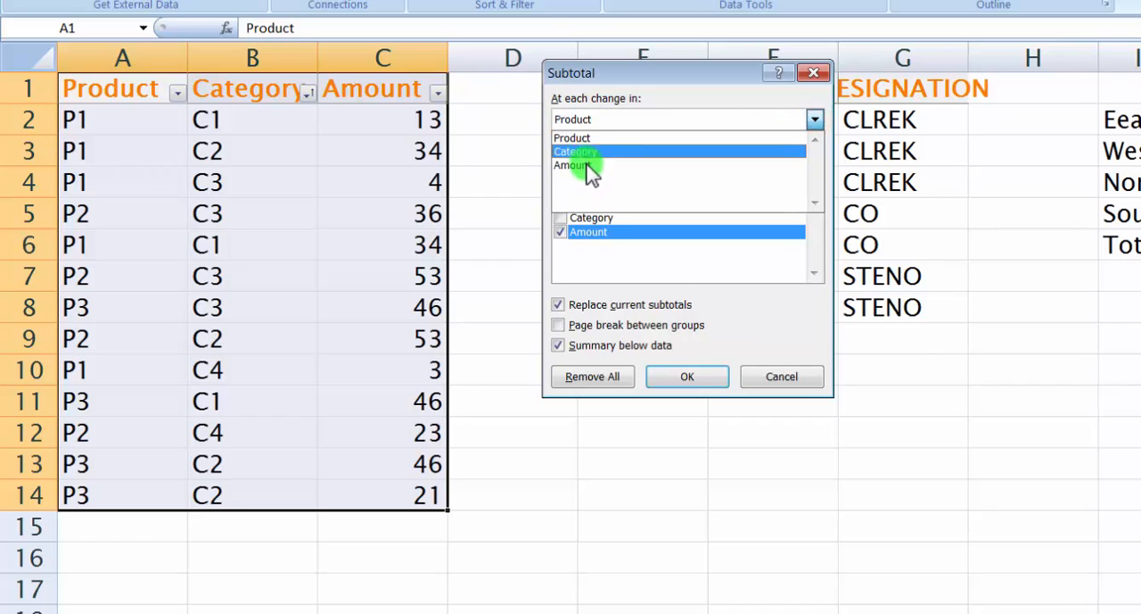
left_click(578, 139)
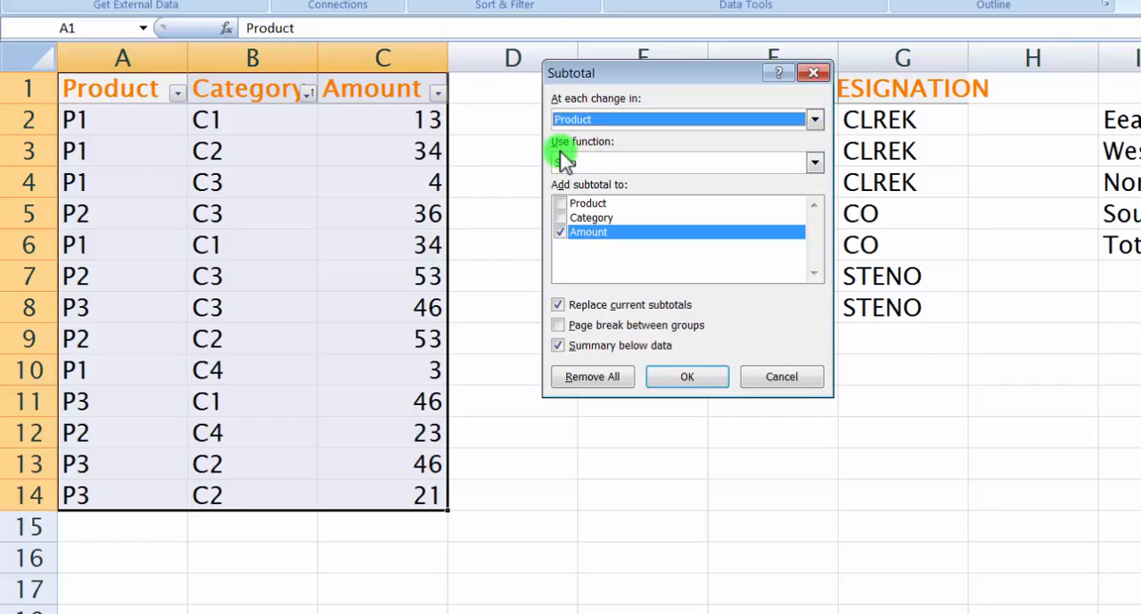
left_click(816, 164)
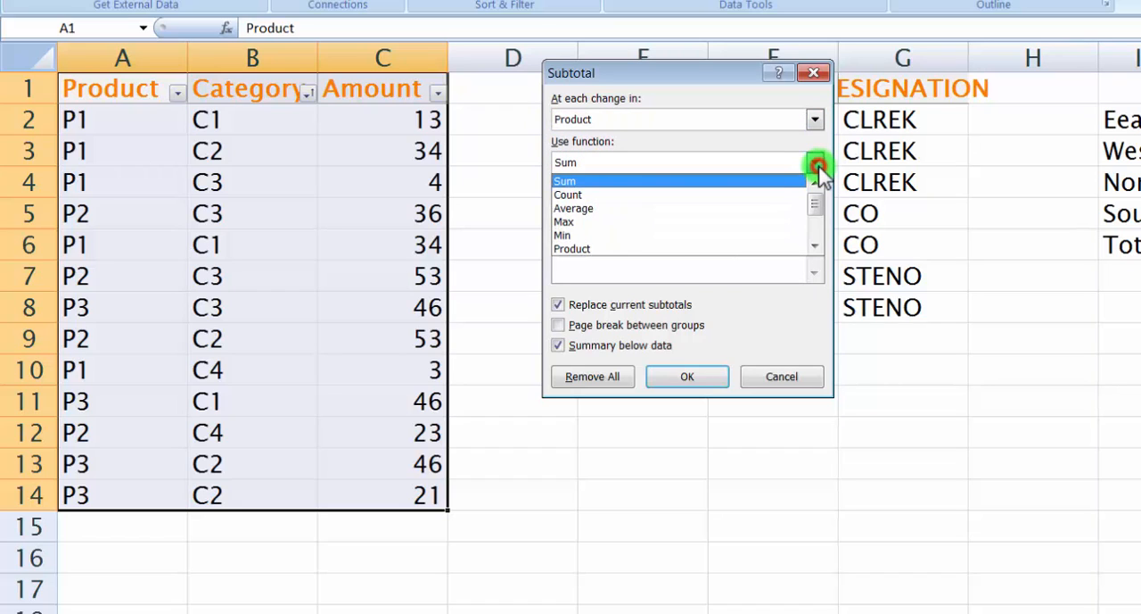
left_click(619, 181)
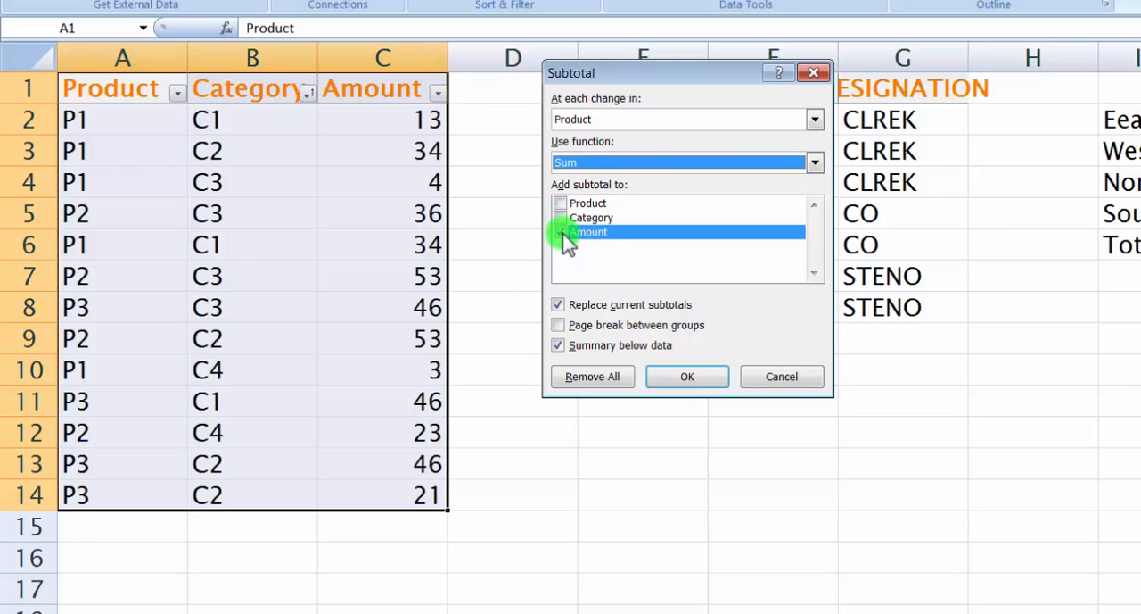
left_click(683, 382)
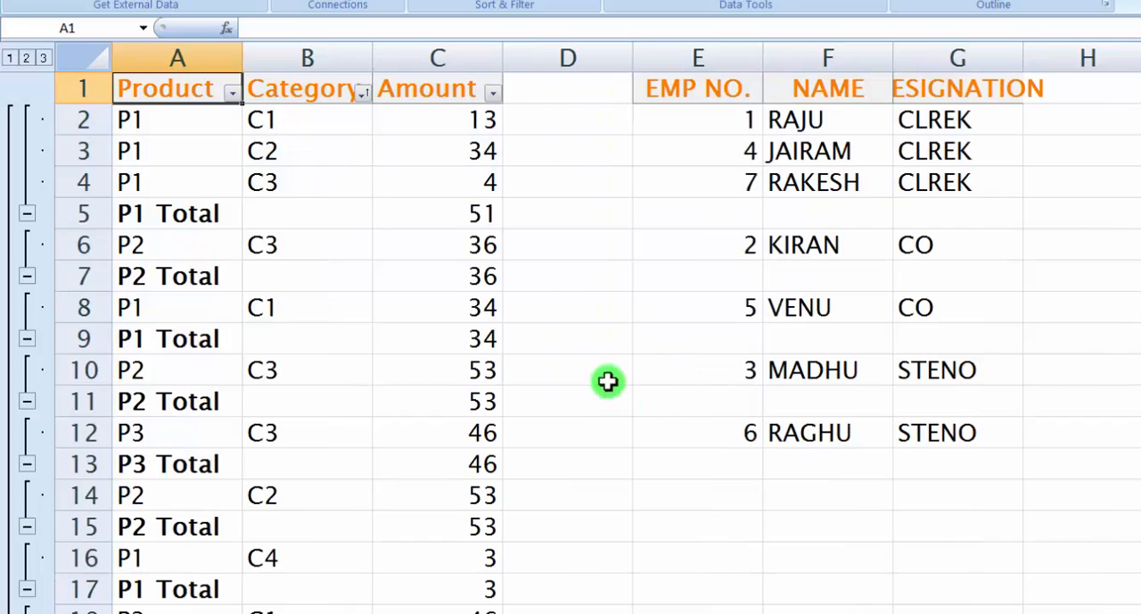
Check the first P1 subtotal and the P2 row below it, and undo the subtotals
scroll(606, 381, "down", 1)
scroll(570, 364, "up", 1)
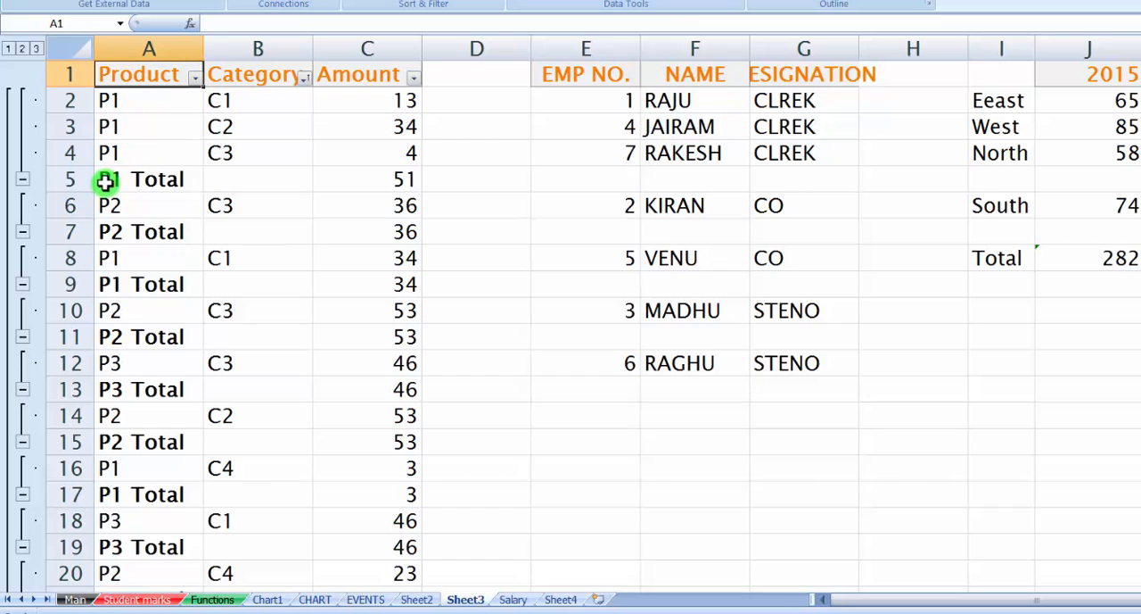
left_click(401, 178)
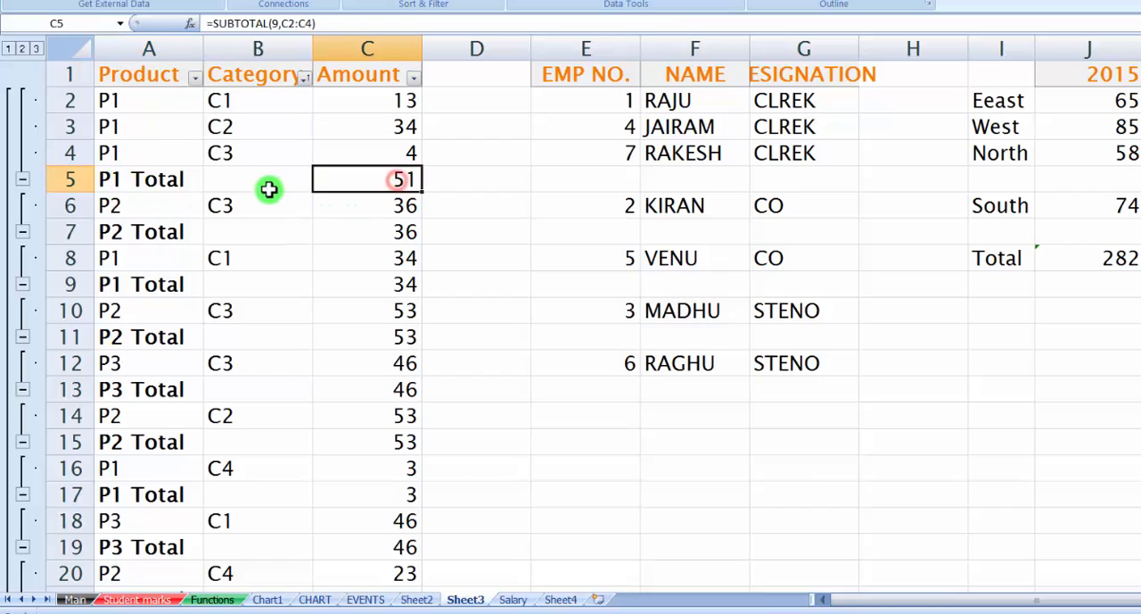
left_click(126, 207)
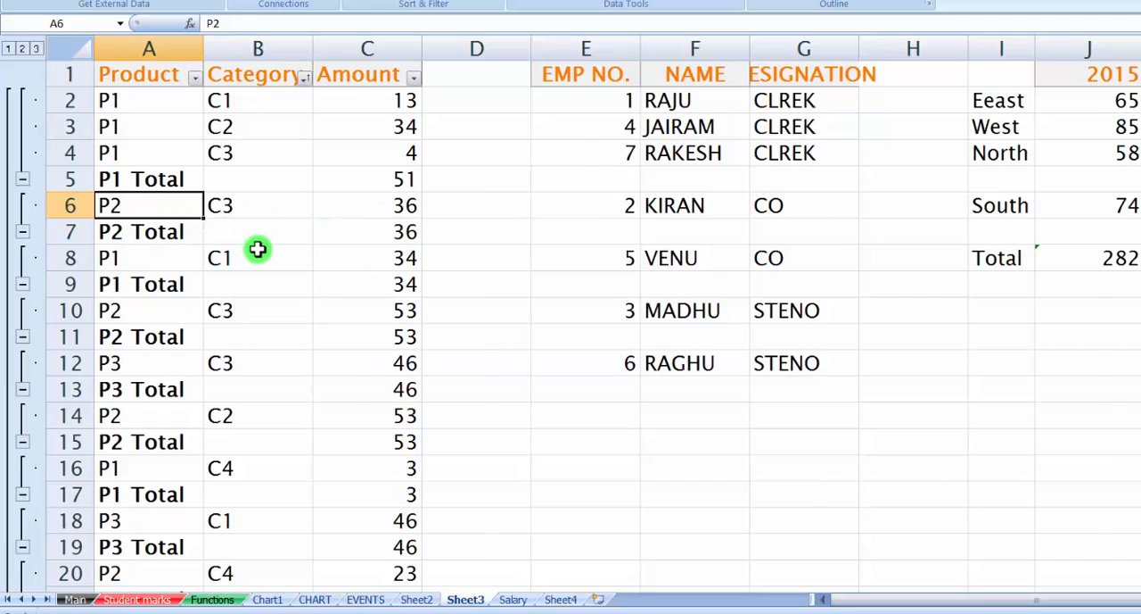
key("ctrl+z")
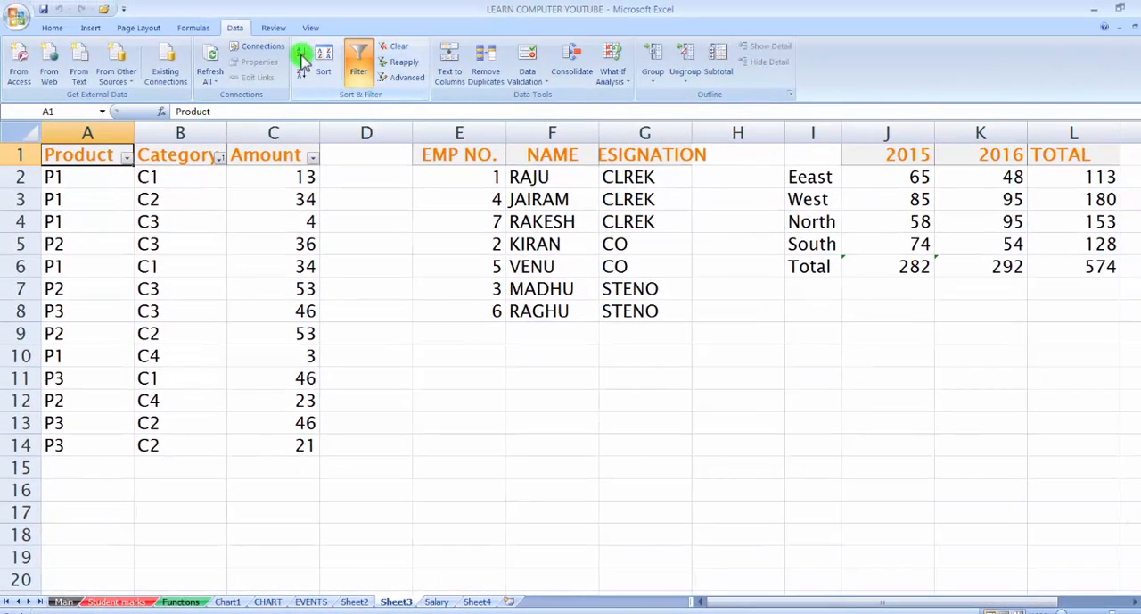
Sort the product table by Product in ascending order and check the grouped product rows
left_click(301, 57)
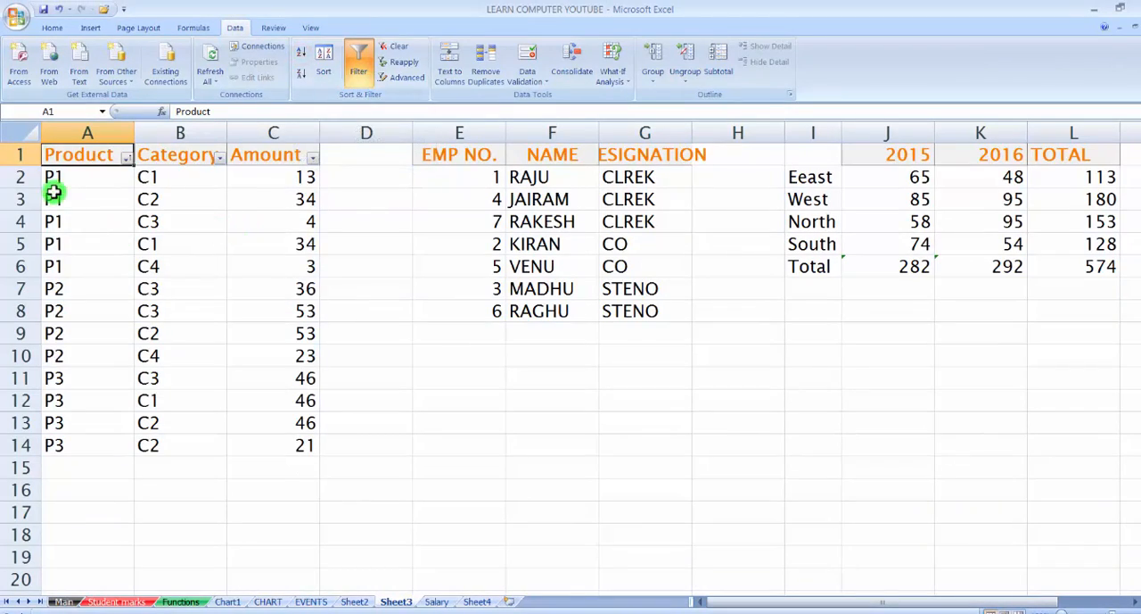
left_click_drag(53, 179, 66, 355)
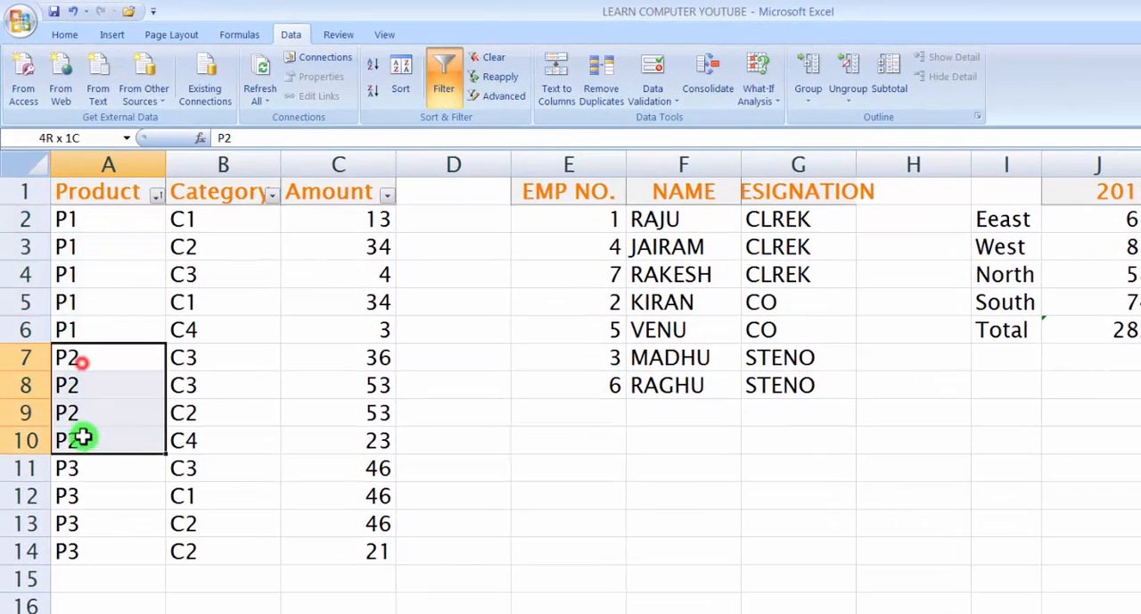
left_click_drag(84, 466, 86, 548)
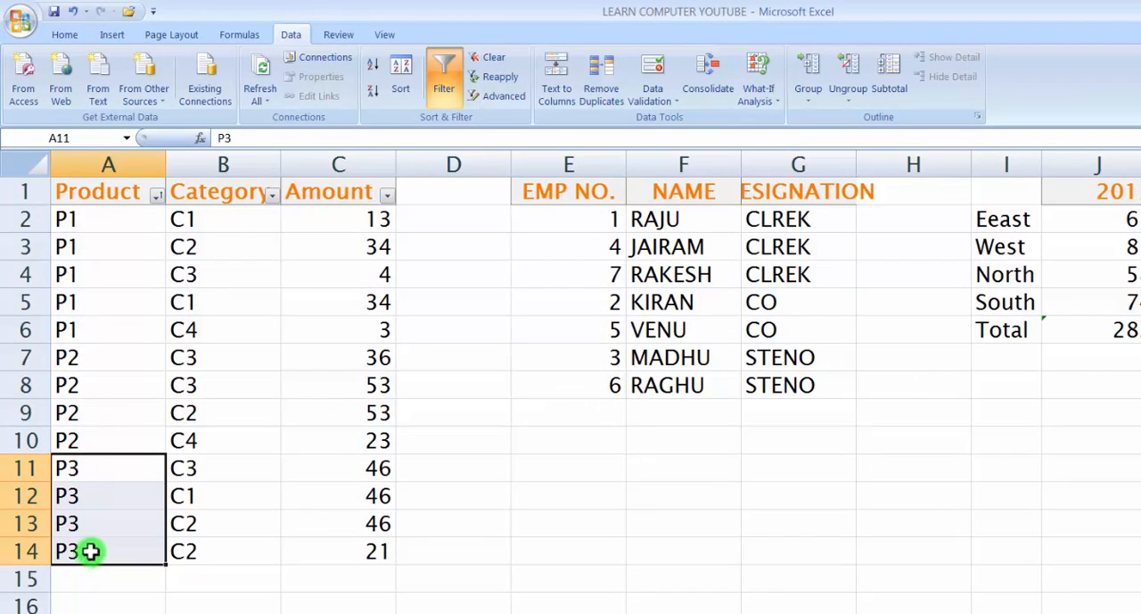
Add Sum subtotals of Amount at each change in Product to the sorted table, with the summary below the data
left_click(110, 189)
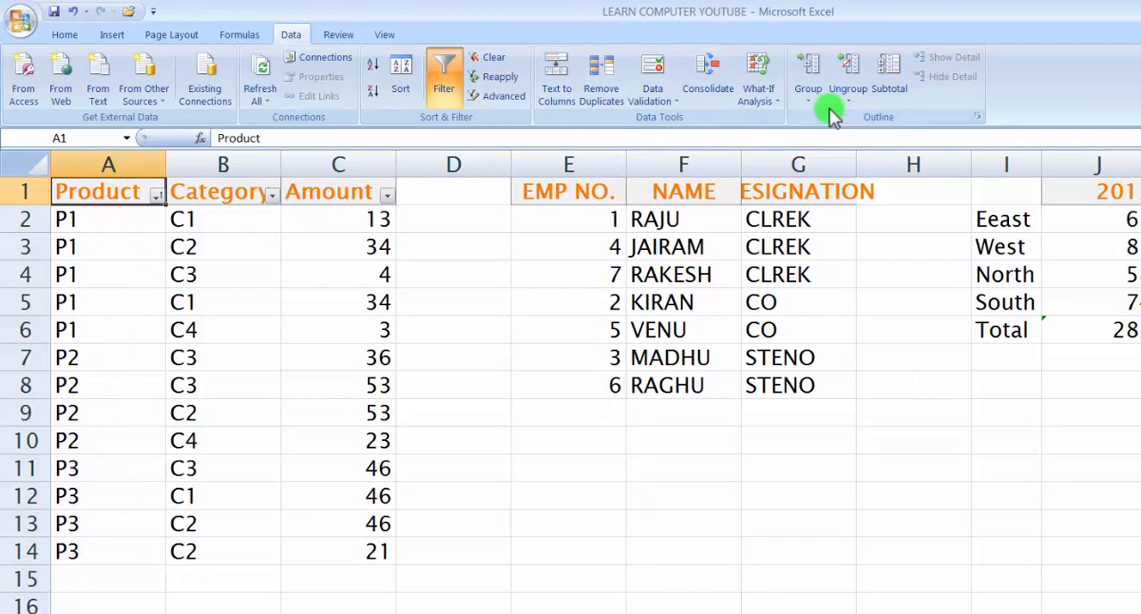
left_click(894, 87)
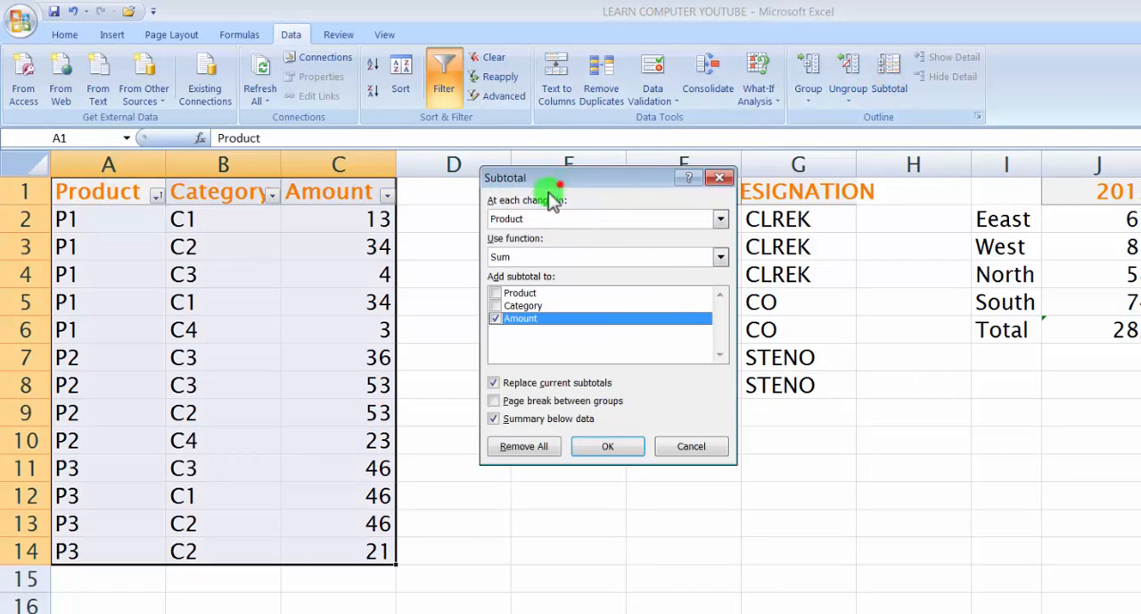
left_click_drag(558, 181, 506, 230)
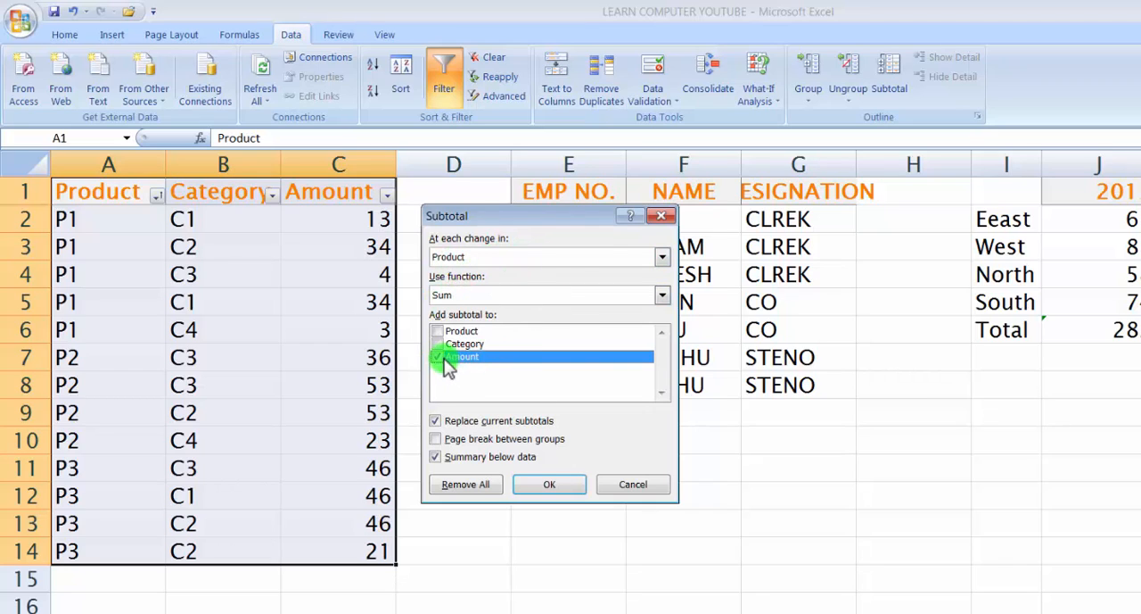
left_click(546, 486)
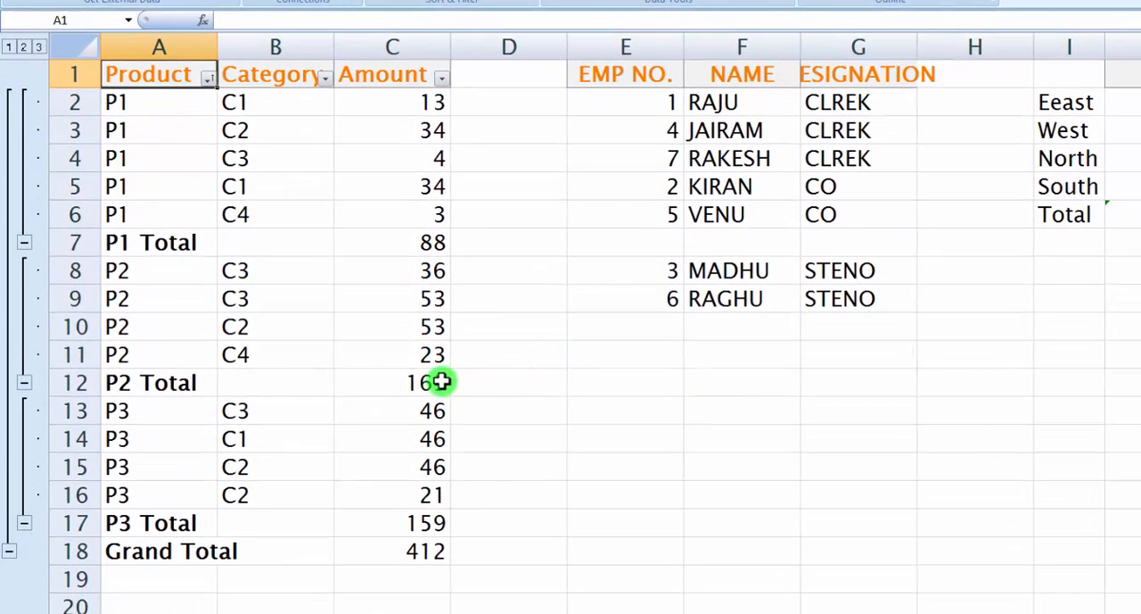
Examine the P1 rows and the formula of the P1 Total in the Amount column
left_click_drag(113, 106, 382, 196)
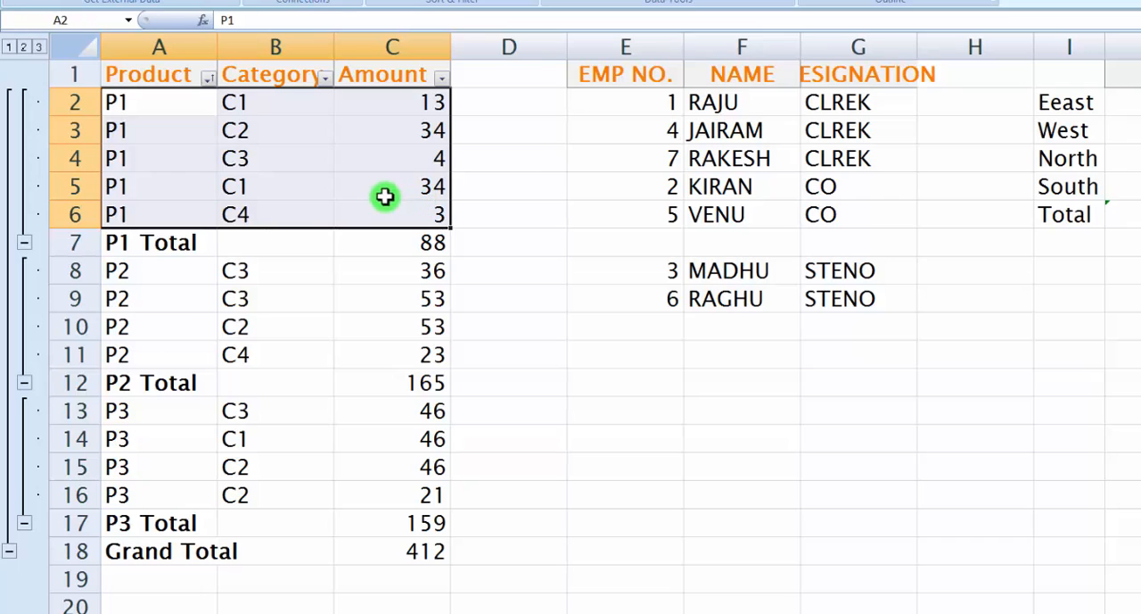
left_click(157, 247)
left_click(428, 251)
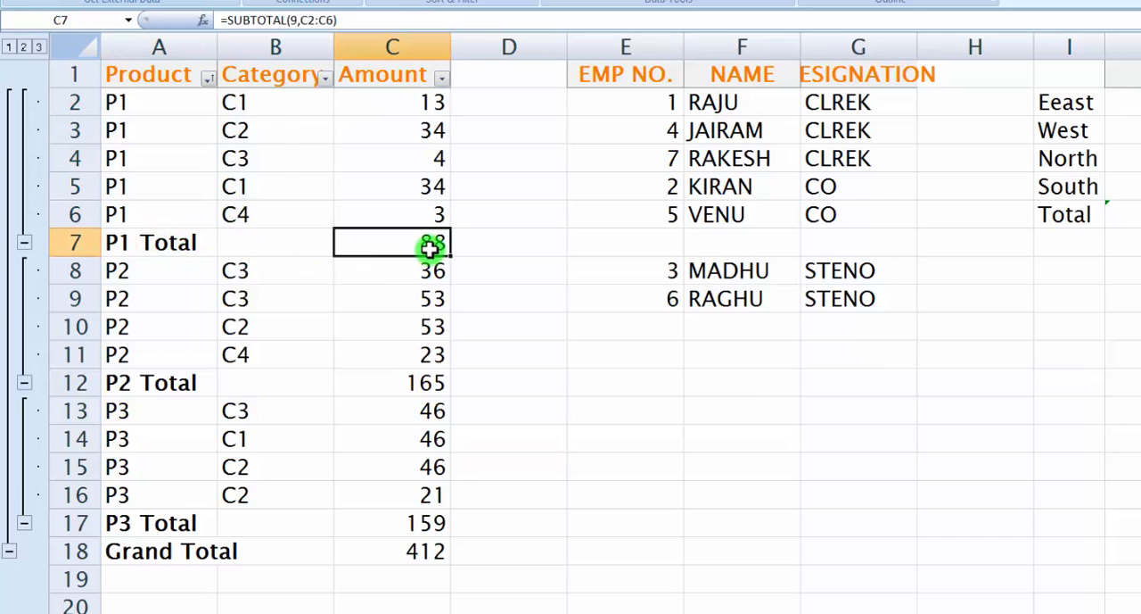
Examine the P2 and P3 detail rows and the formulas of the P3 Total and Grand Total in the Amount column
left_click_drag(133, 278, 400, 354)
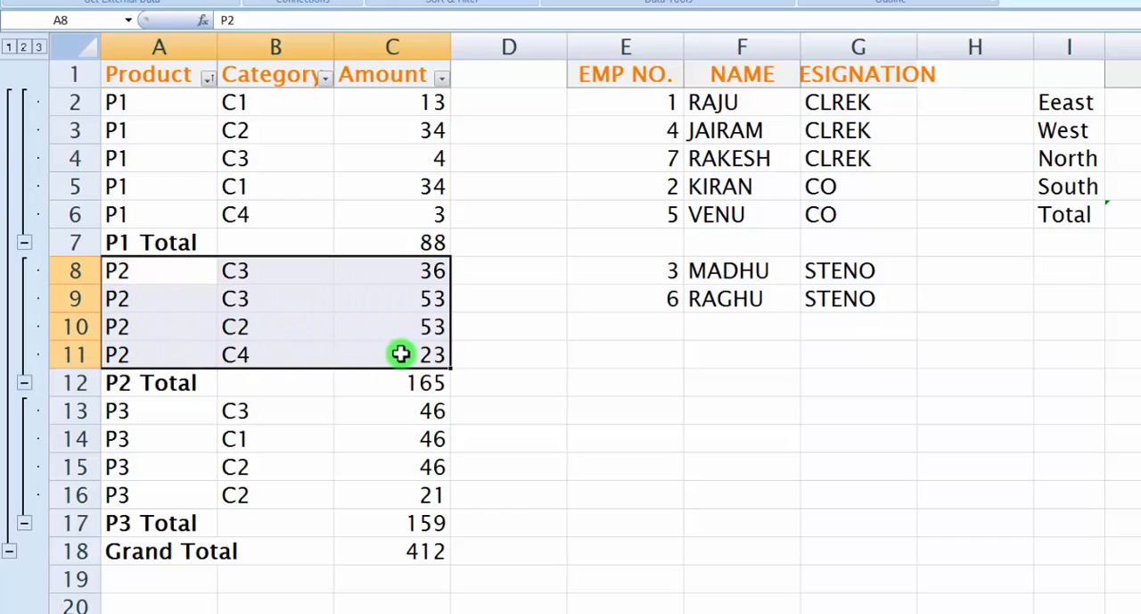
left_click_drag(147, 385, 403, 496)
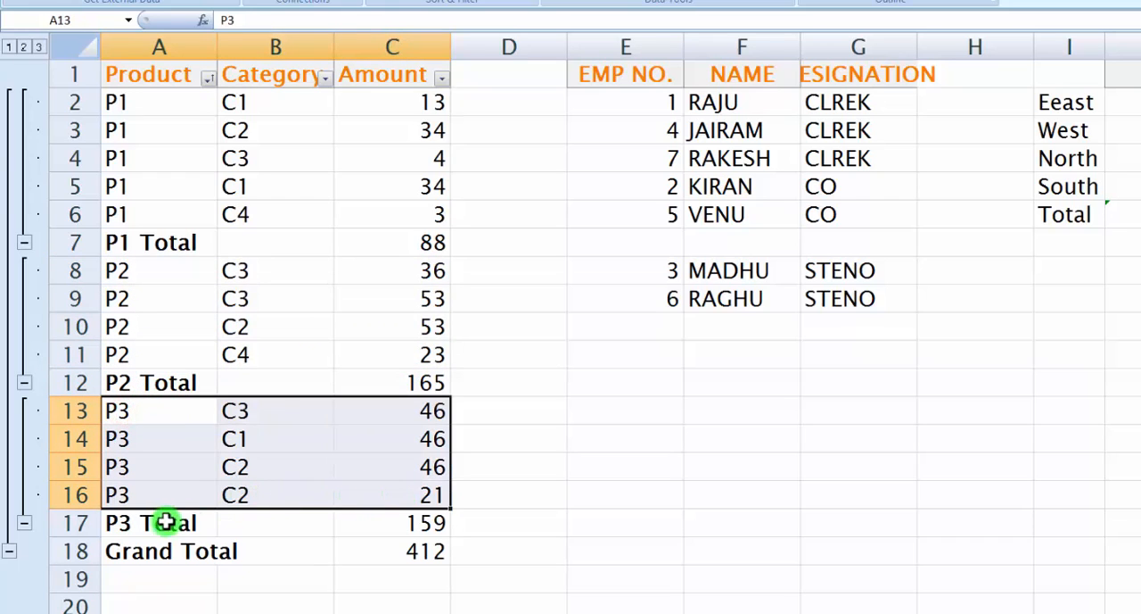
left_click(133, 522)
left_click(398, 523)
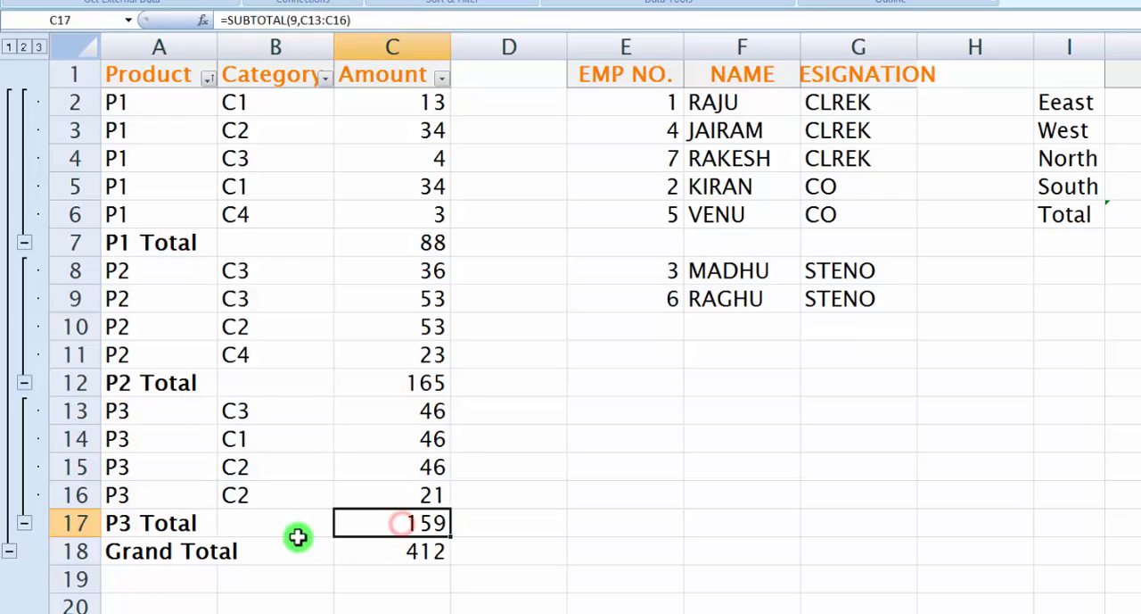
left_click(194, 551)
left_click(422, 552)
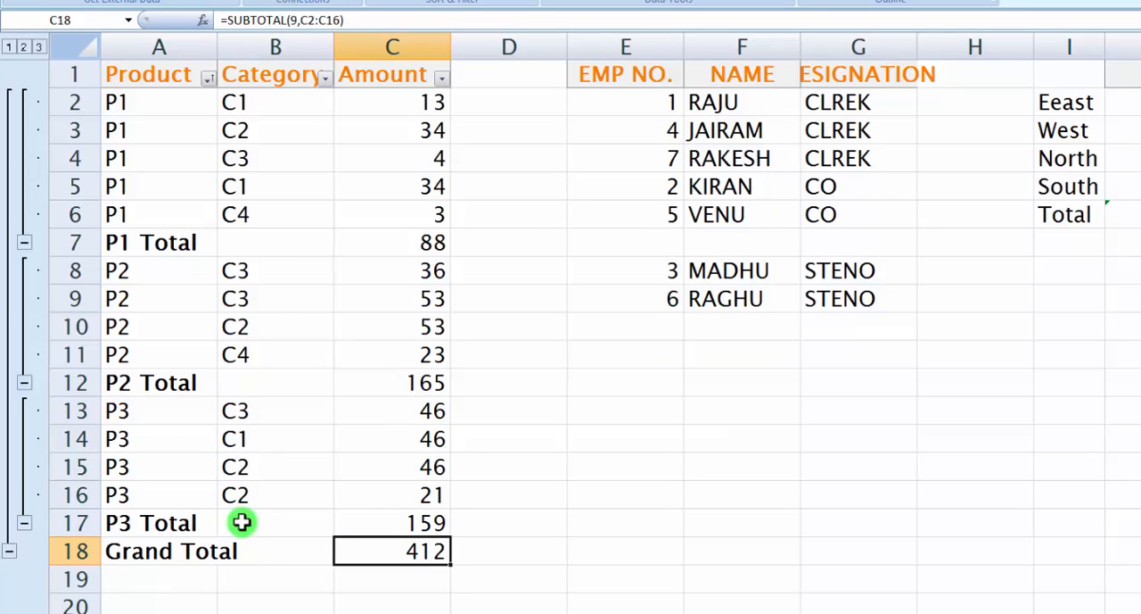
Compare the P1, P2 and P3 Total rows with the Grand Total row and its Amount formula
left_click(132, 248)
left_click(140, 373)
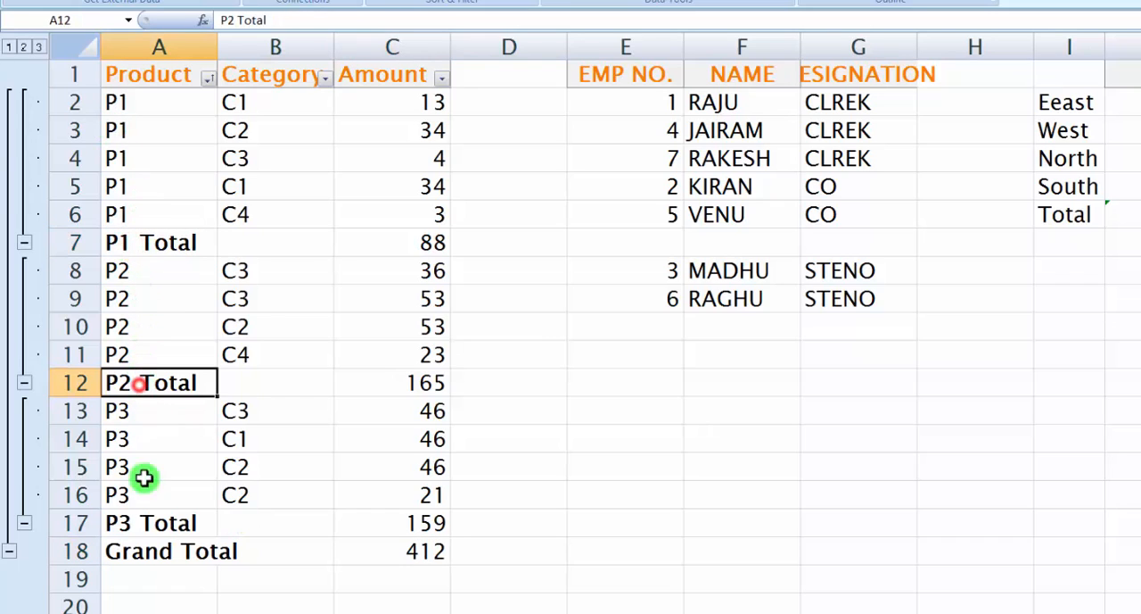
left_click(134, 522)
left_click(384, 523)
left_click(204, 545)
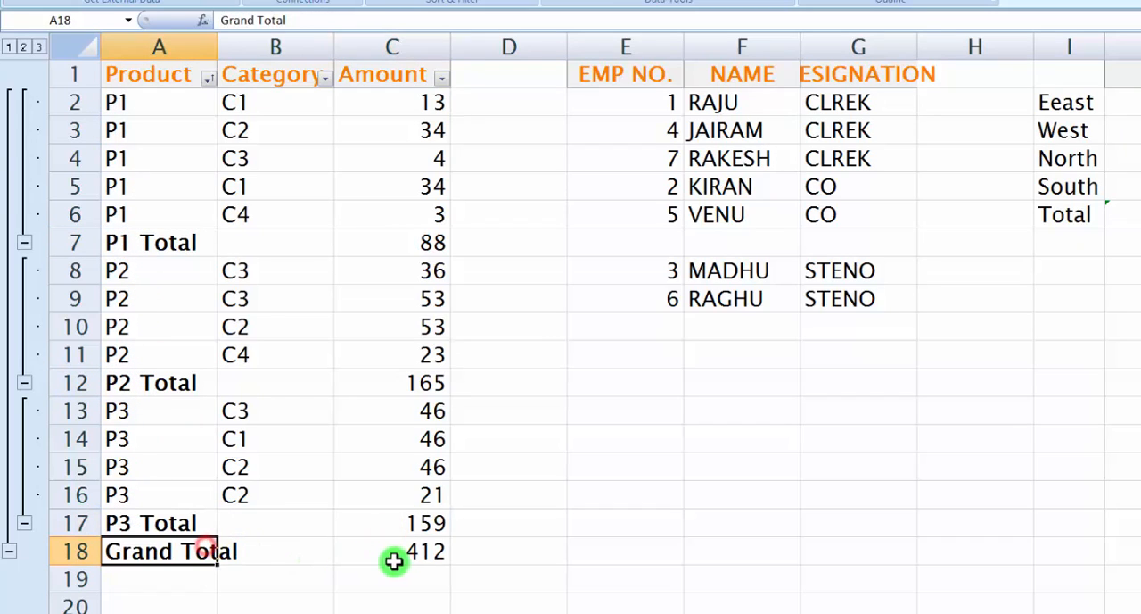
left_click(393, 555)
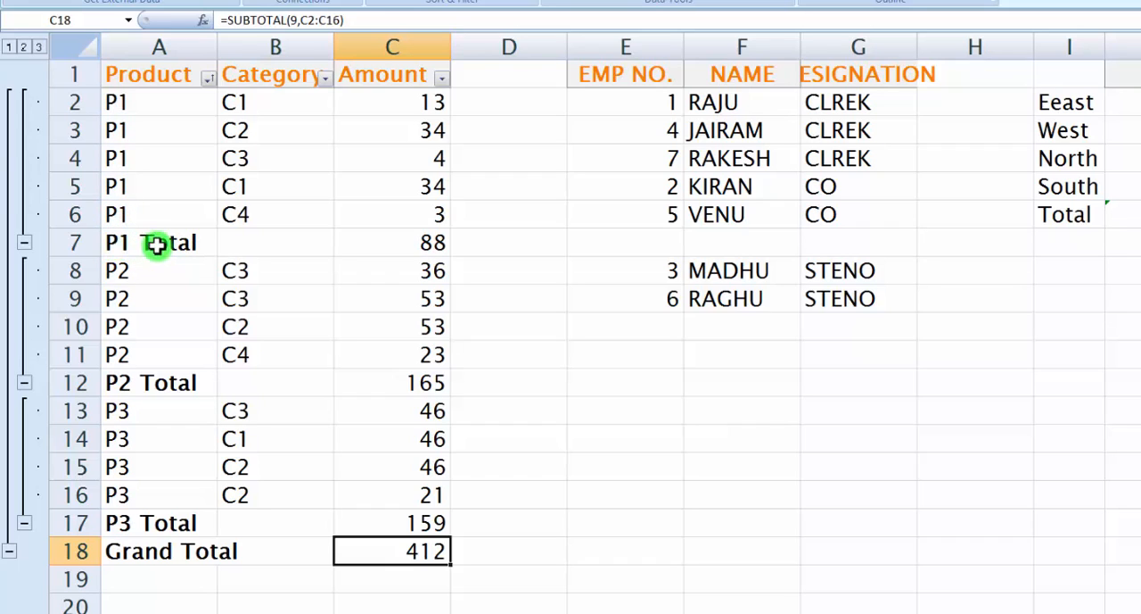
Collapse the P1, P2 and P3 row groups to their totals and check the three product total rows
left_click(24, 243)
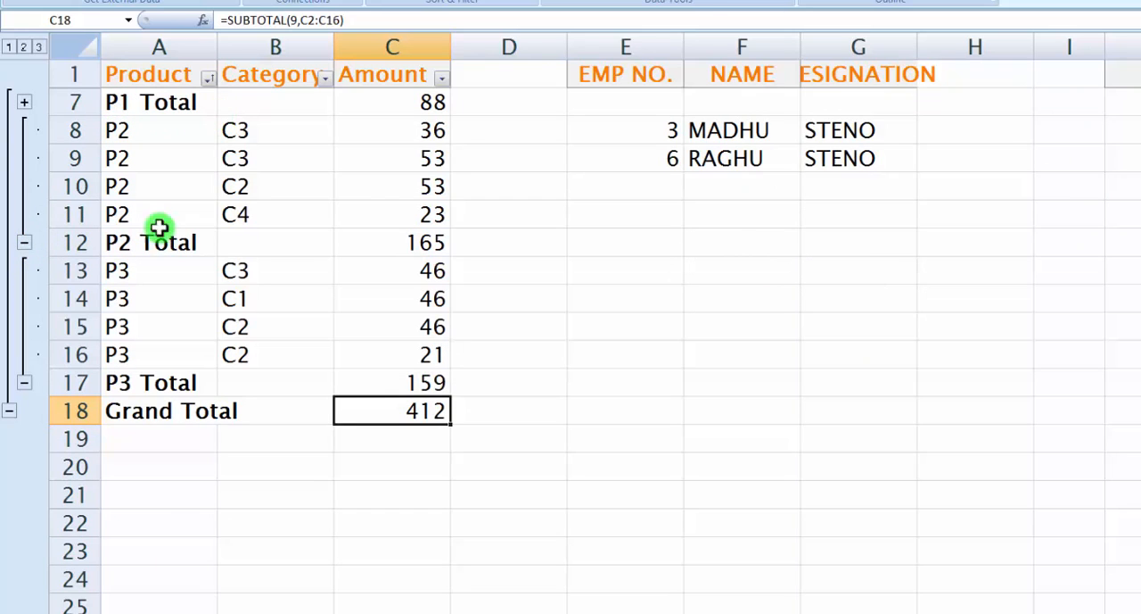
left_click(25, 244)
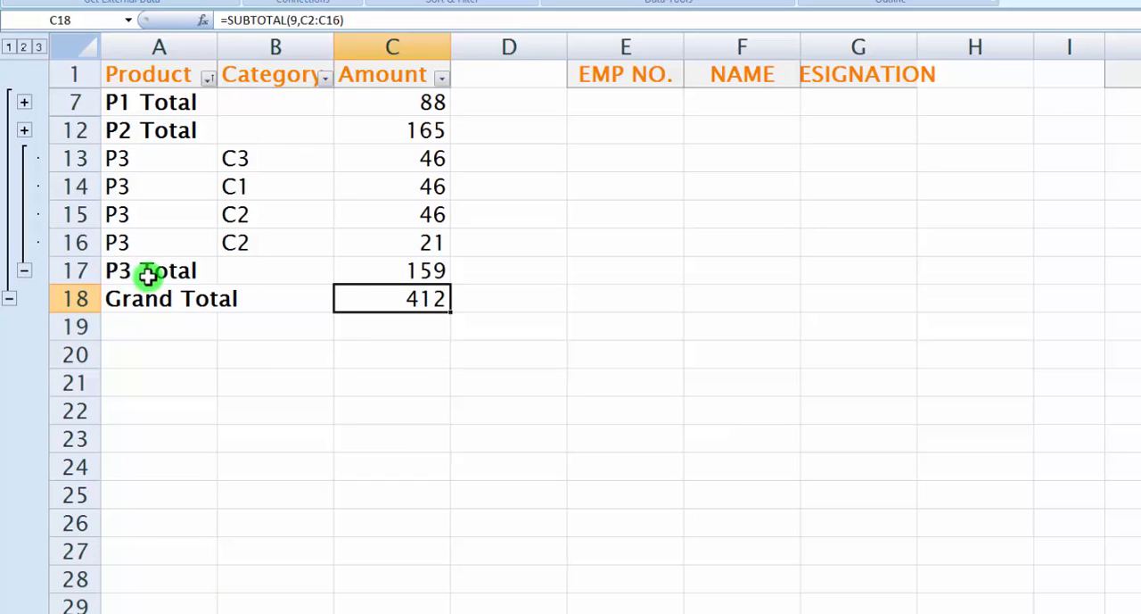
left_click(28, 271)
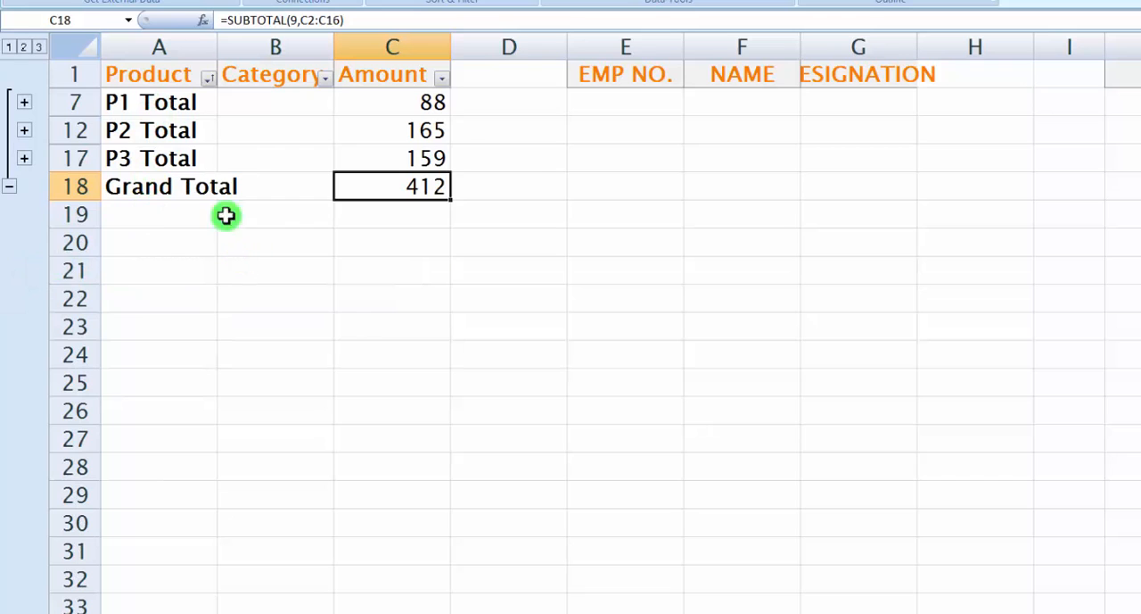
left_click(126, 105)
left_click(126, 130)
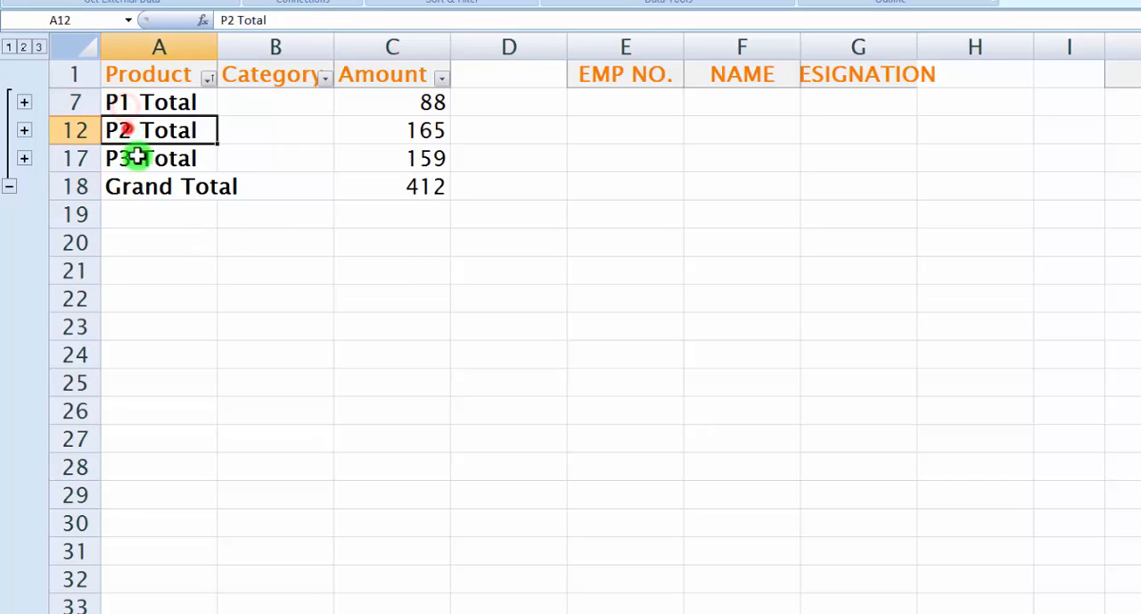
left_click(132, 159)
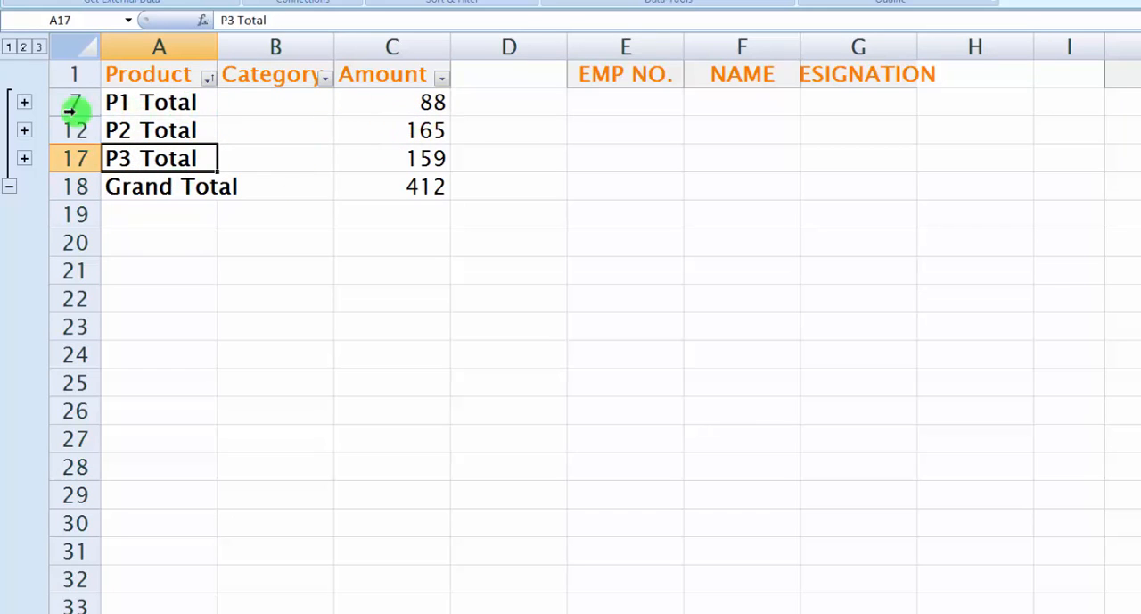
Expand and collapse the P1 group's detail rows, and do the same with the P2 group
left_click(25, 105)
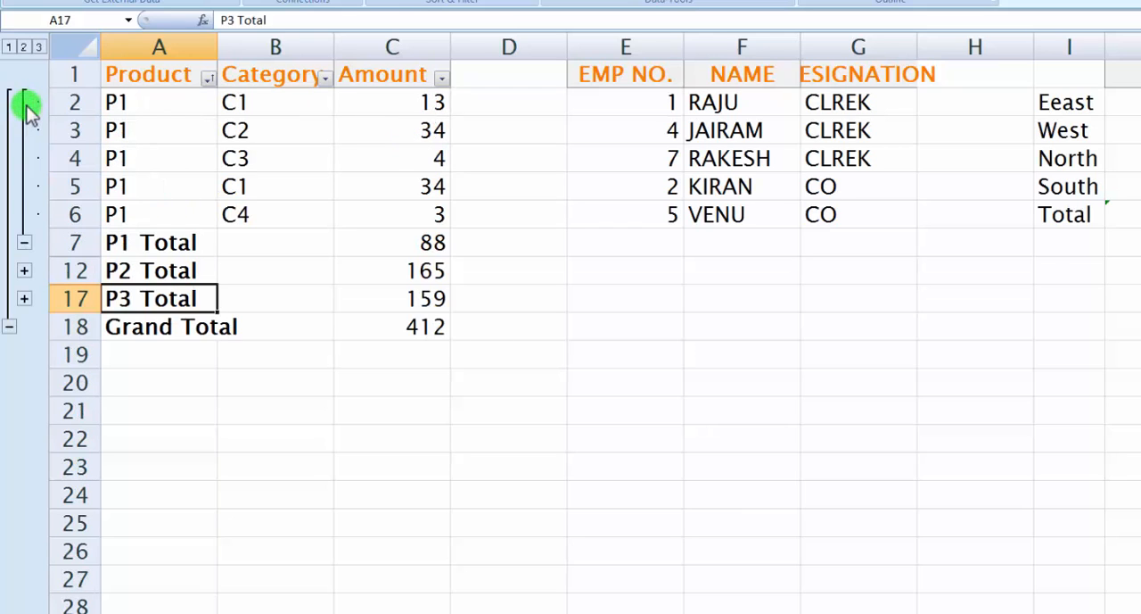
left_click(27, 243)
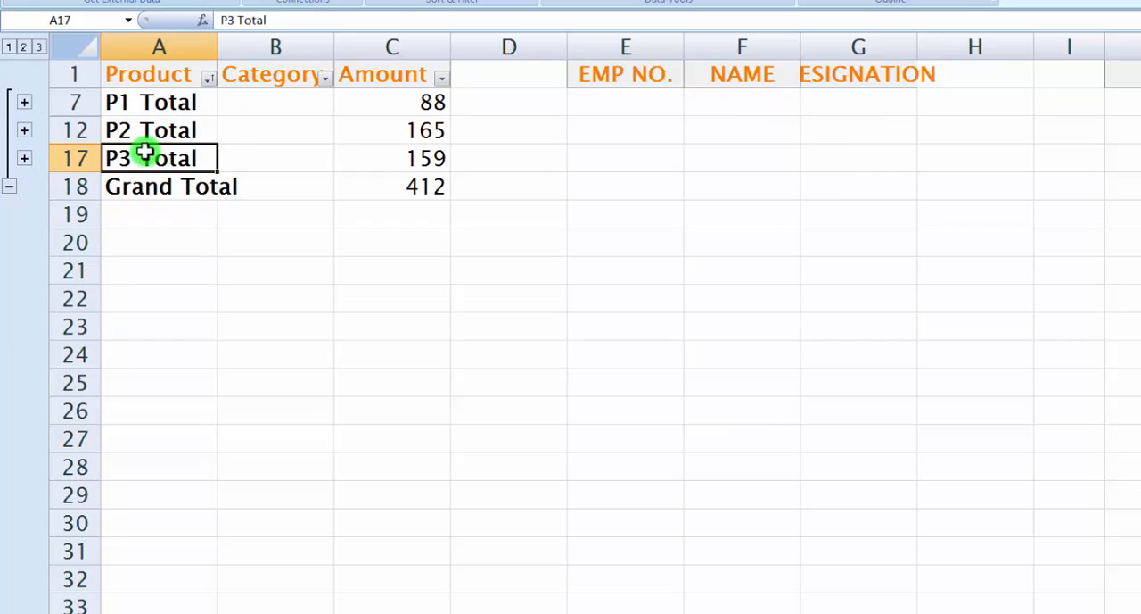
left_click(24, 131)
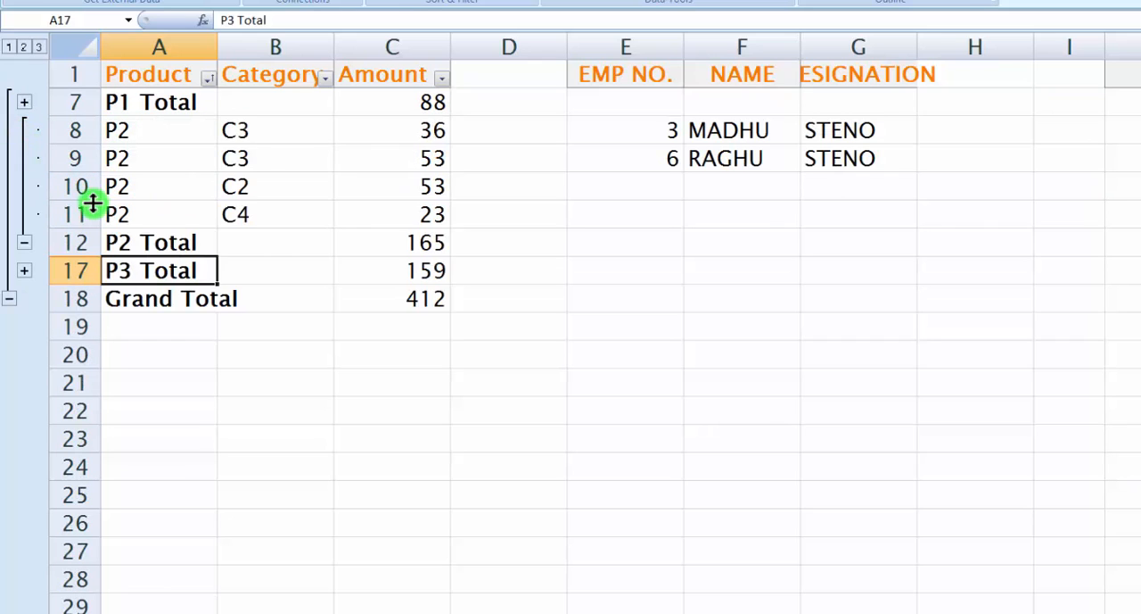
left_click(24, 243)
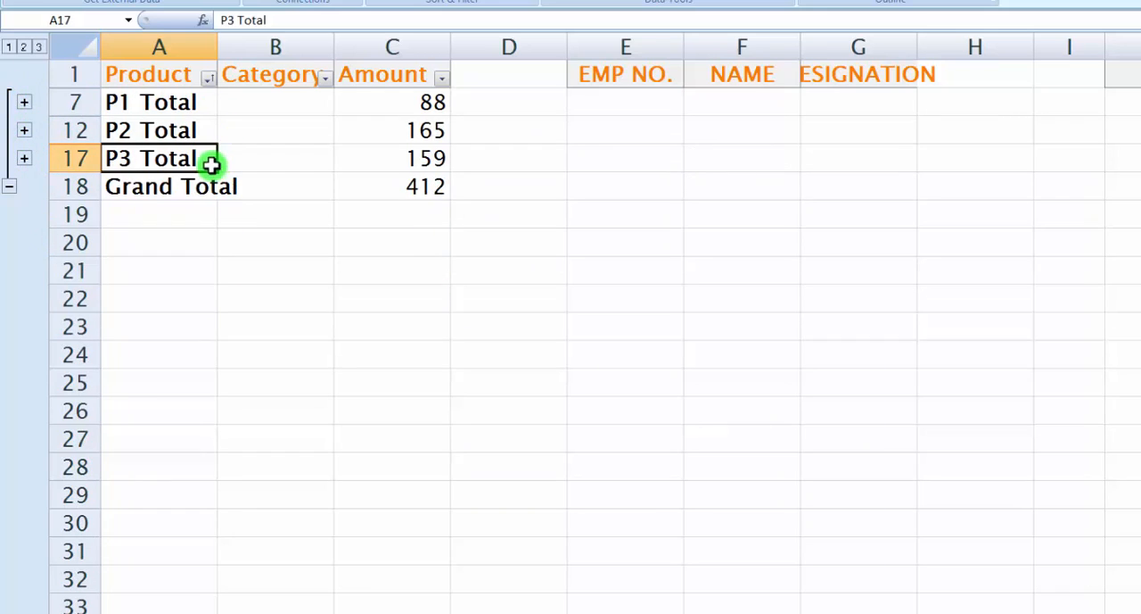
Switch the row outline to level 3, level 1, level 2 and back to level 3 to compare the detail shown
left_click(36, 46)
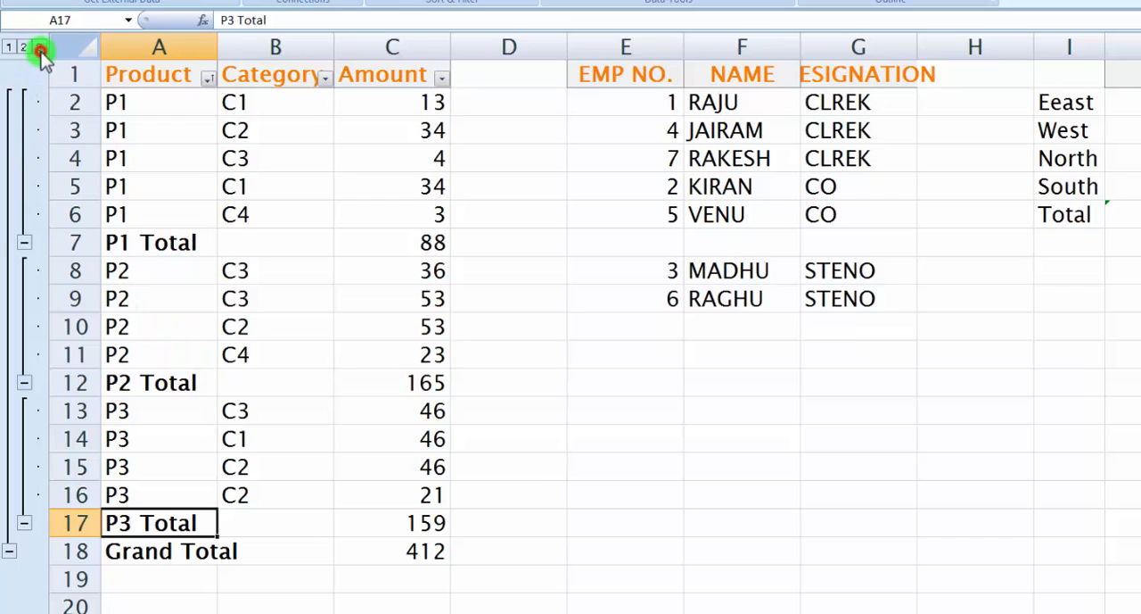
left_click(8, 47)
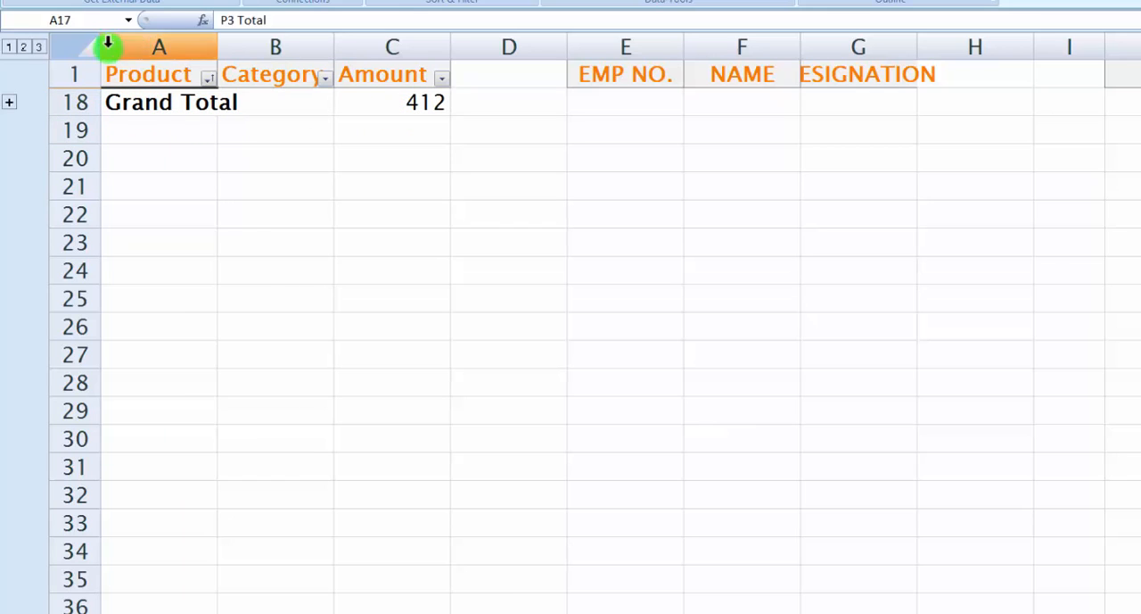
left_click(24, 48)
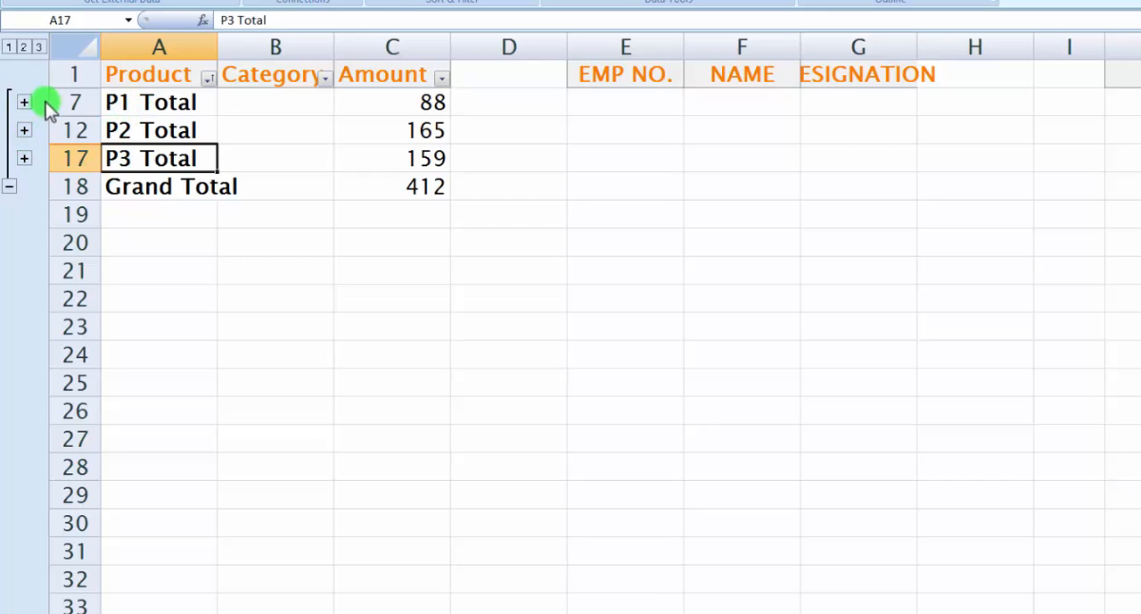
left_click(39, 46)
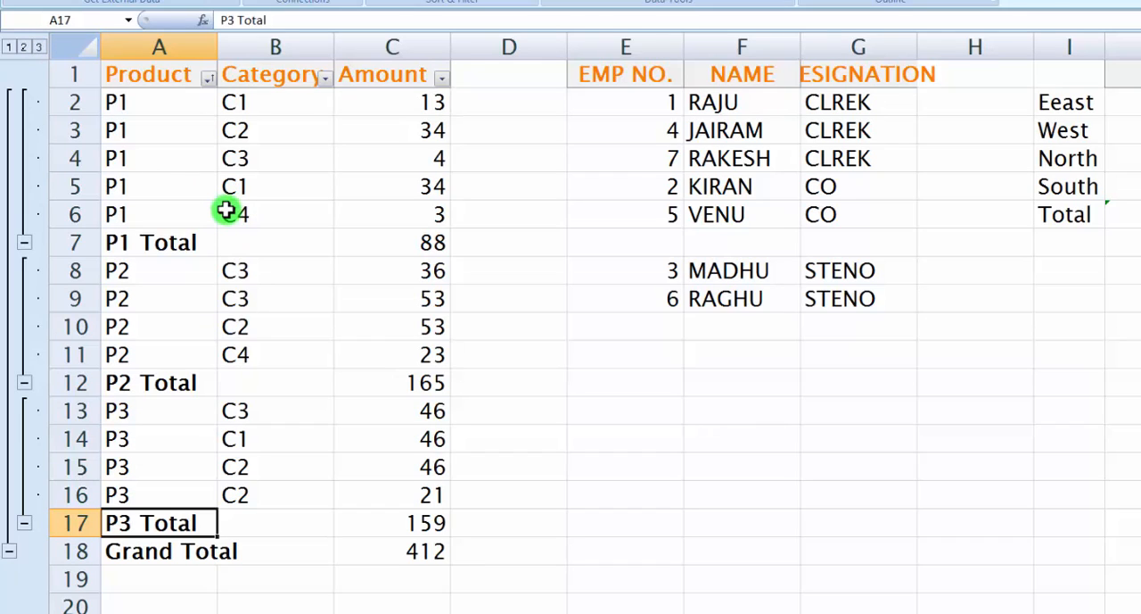
Remove all subtotals from the product table in A1:C18 and select its data rows A2:C14
left_click(254, 81)
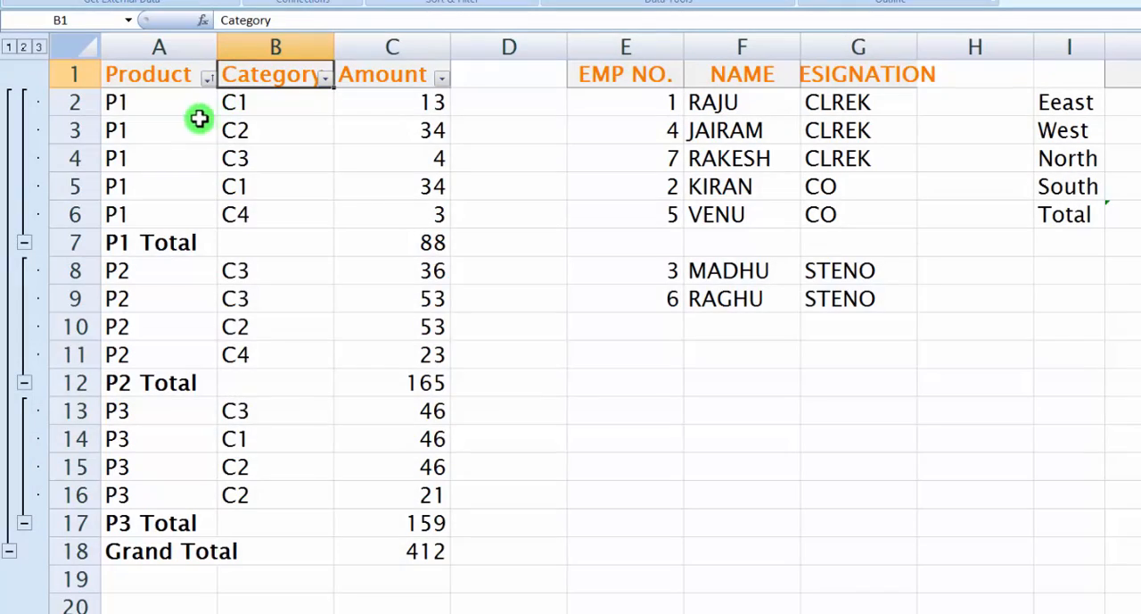
left_click_drag(125, 78, 416, 553)
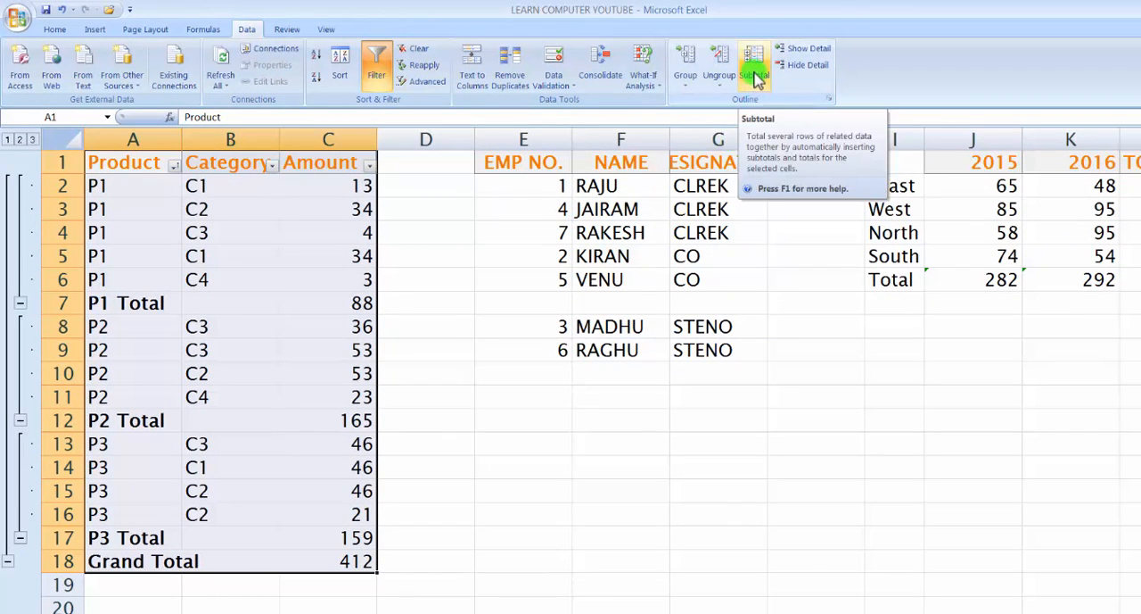
left_click(755, 79)
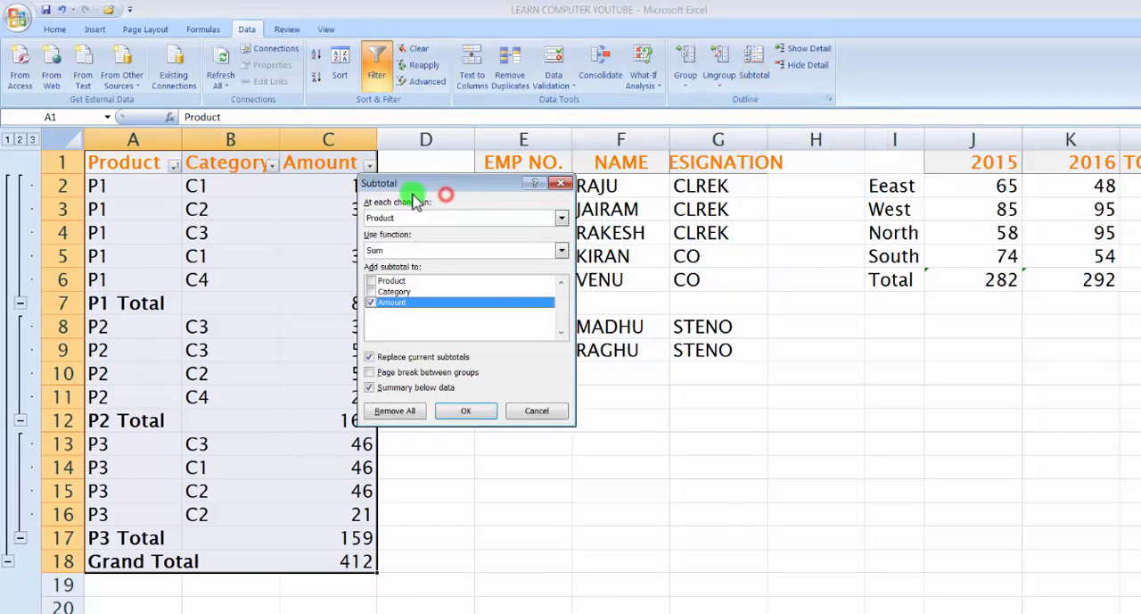
left_click(389, 417)
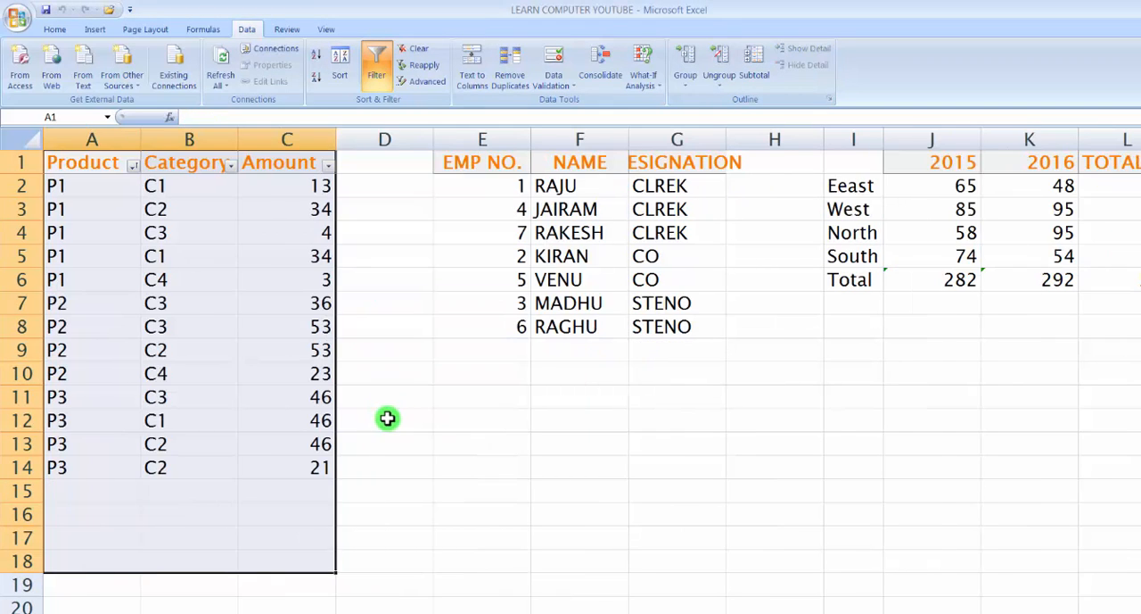
left_click(388, 420)
left_click_drag(57, 185, 315, 466)
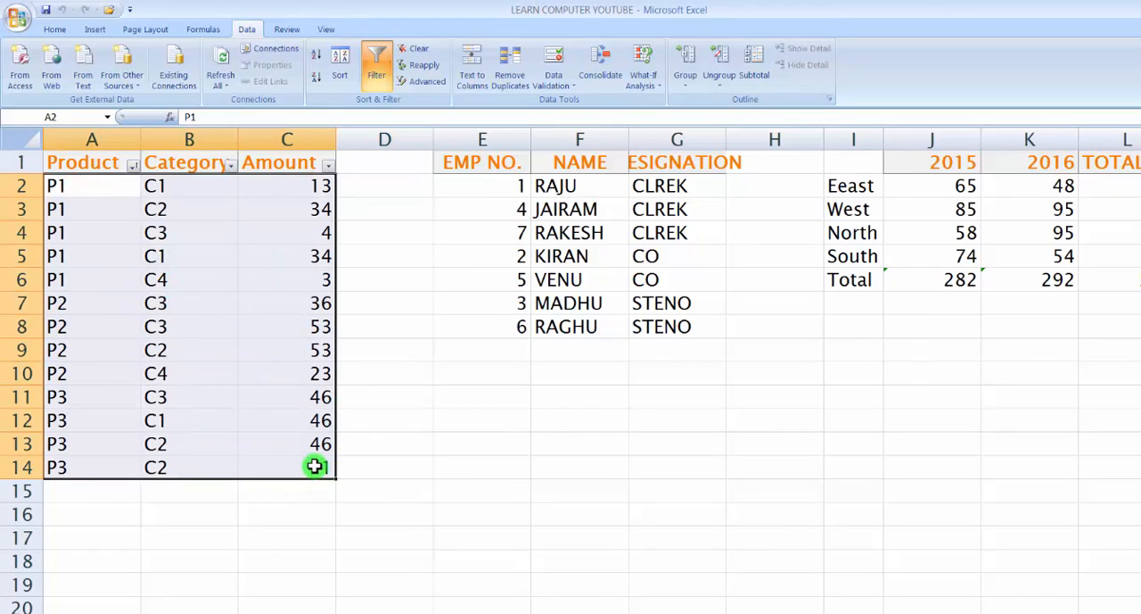